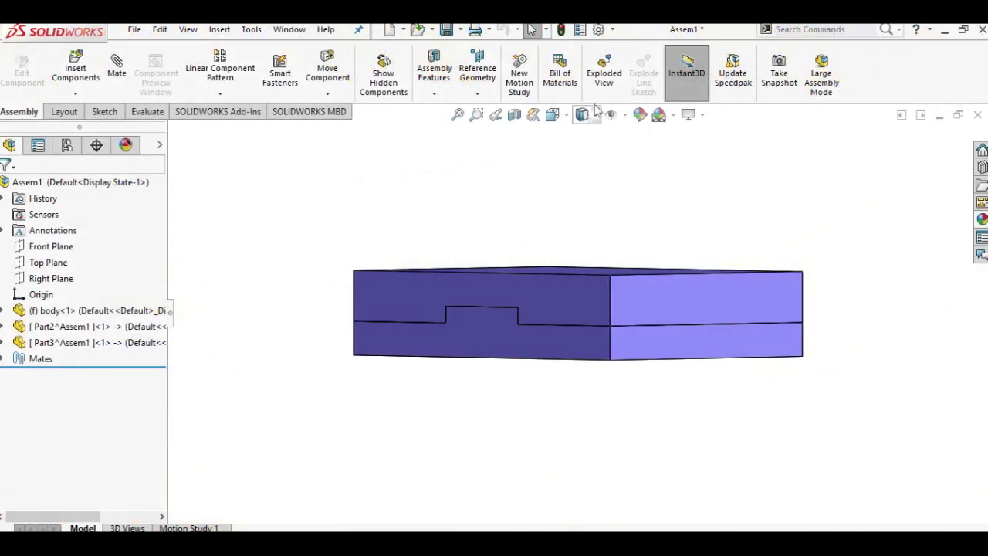
- Create an exploded view with the top block lifted up and the bottom block lowered along Z
click(603, 73)
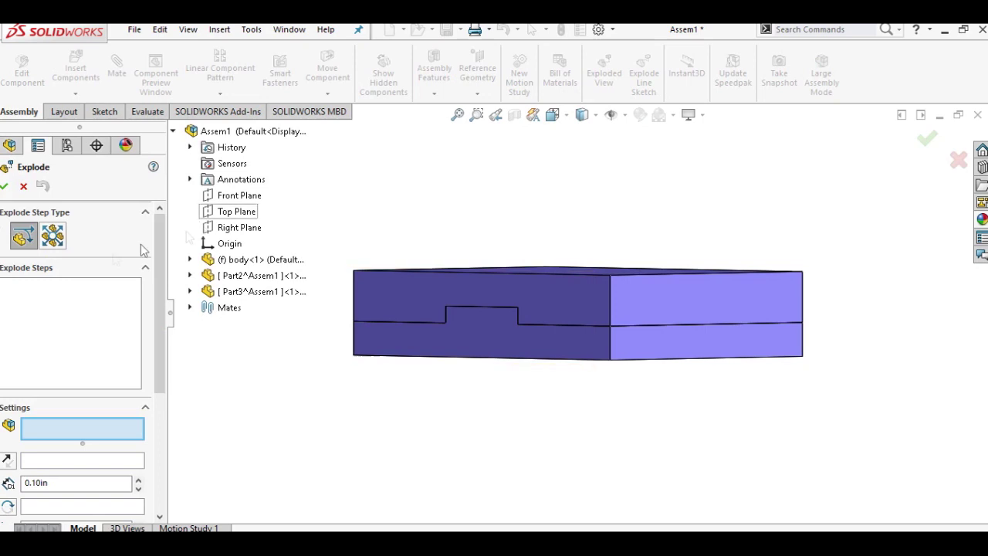
click(527, 292)
drag(577, 224, 577, 124)
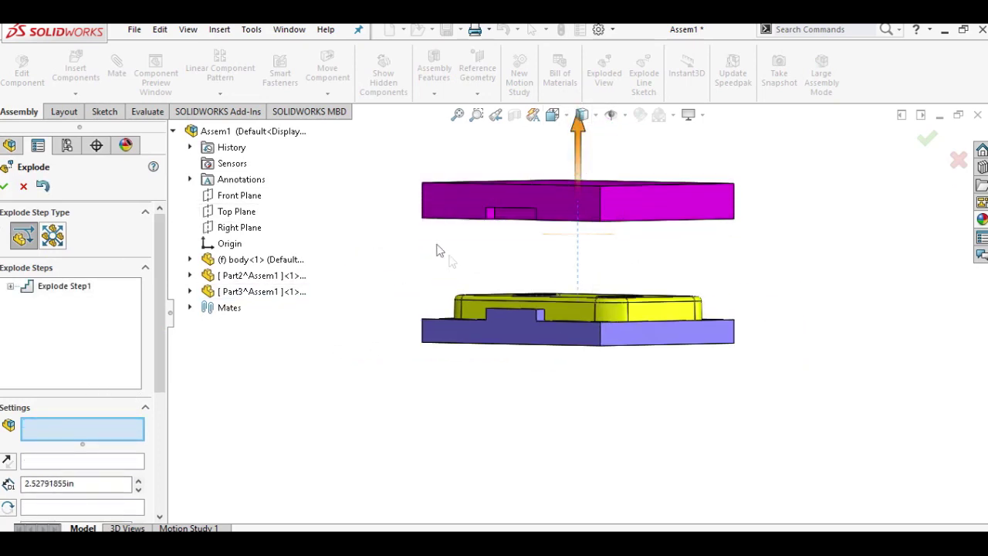
click(489, 330)
drag(577, 245, 577, 351)
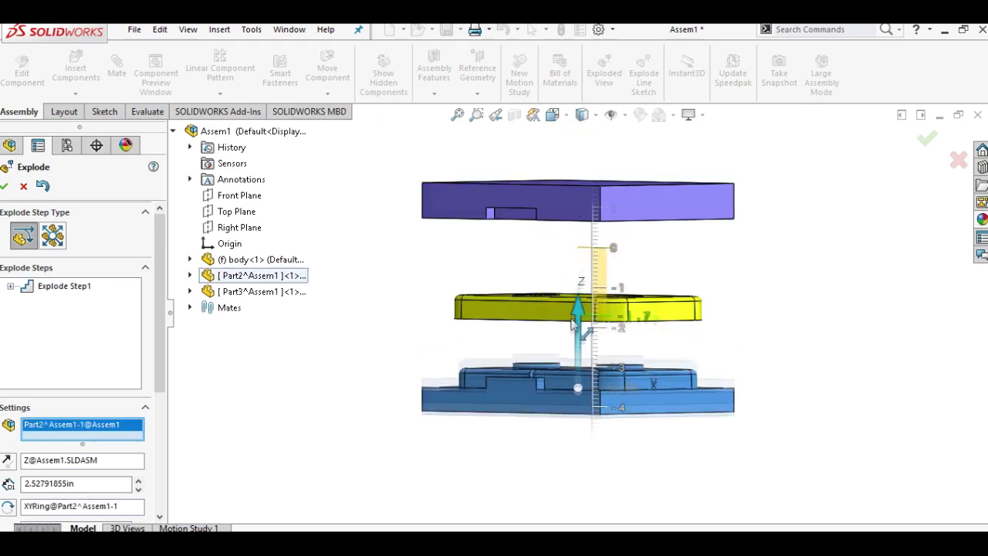
click(4, 186)
- Orbit the exploded assembly, then switch to an orthographic side view
mouse_move(543, 314)
middle_down()
mouse_move(525, 345)
mouse_move(535, 339)
mouse_move(535, 267)
mouse_move(473, 225)
mouse_move(470, 267)
mouse_move(536, 353)
mouse_move(529, 423)
mouse_move(551, 334)
middle_up()
middle_drag(625, 374, 628, 268)
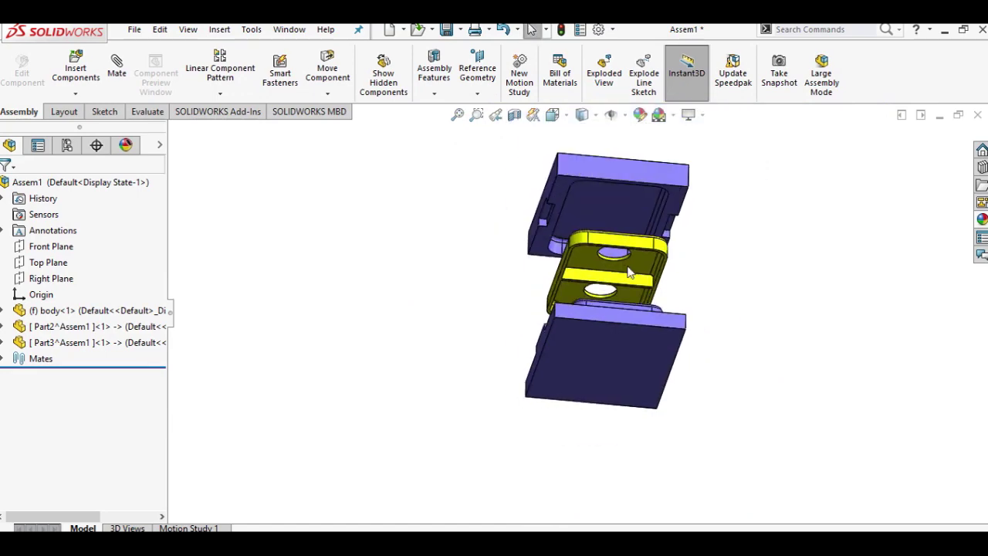
click(583, 116)
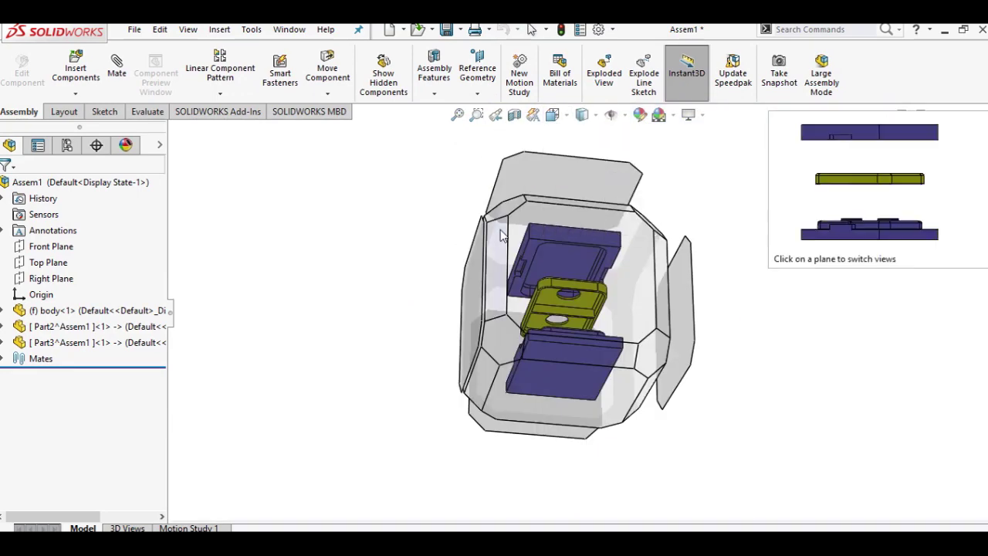
click(500, 233)
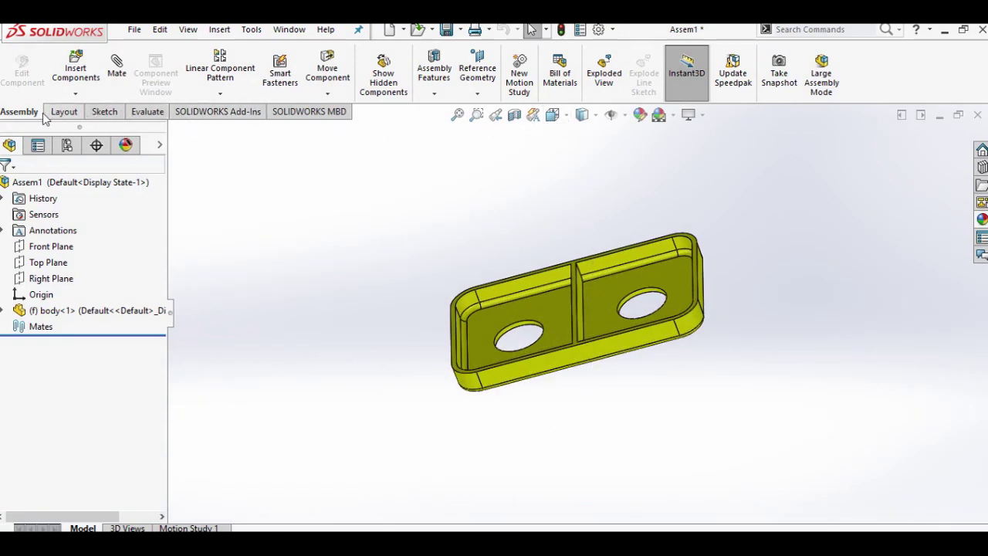
click(74, 93)
- Insert a new in-context part on the tray's face and view the sketch plane straight on
click(81, 128)
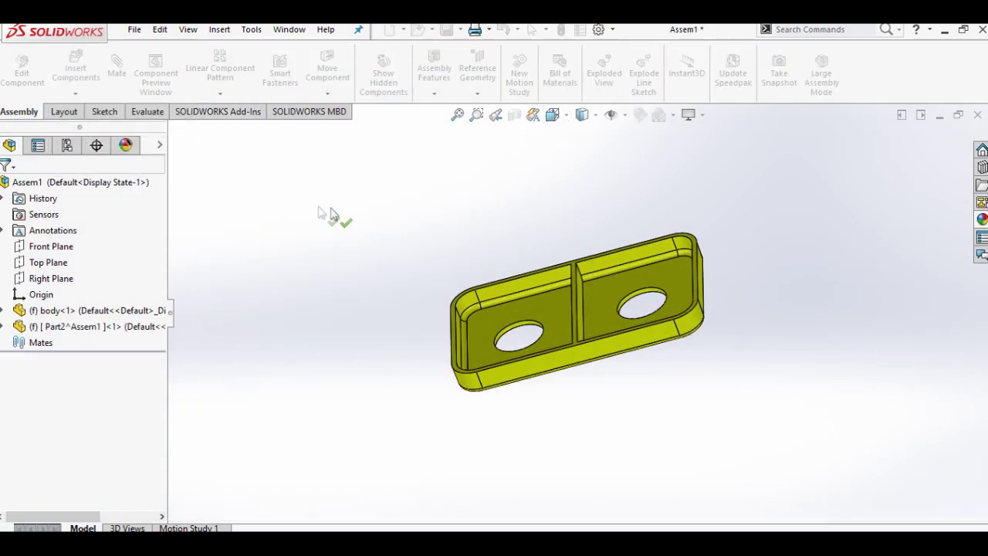
scroll(594, 293, down, 5)
click(556, 266)
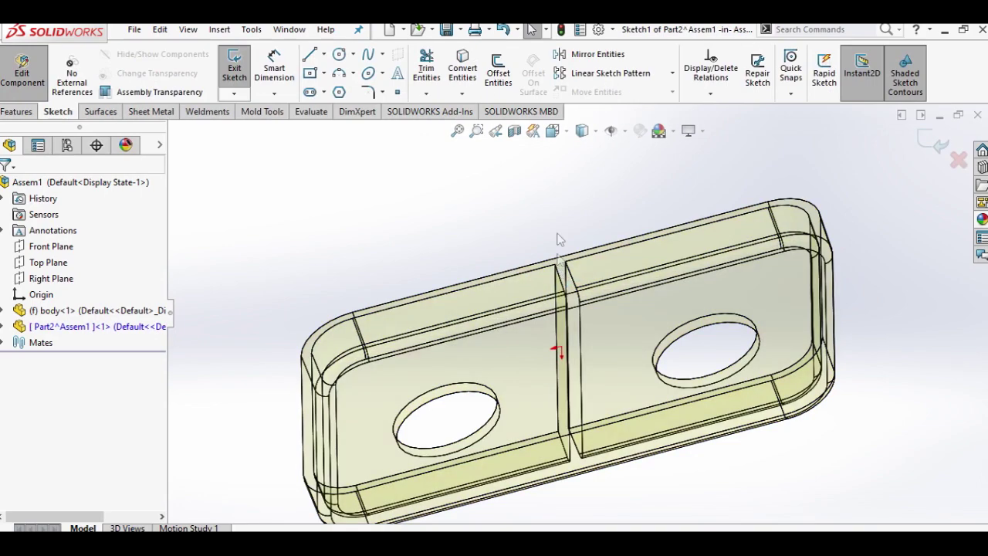
click(553, 133)
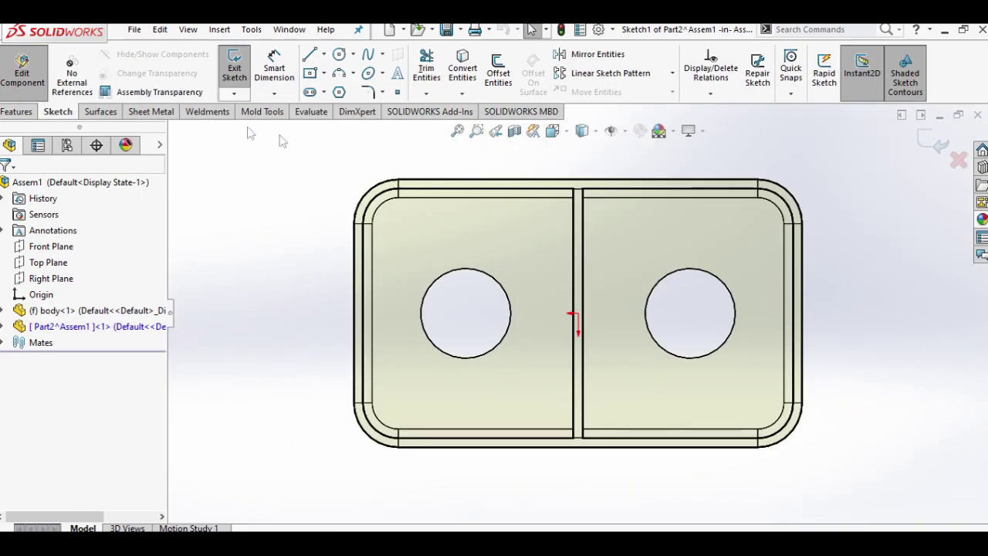
- Draw a centre rectangle from the origin enclosing the tray outline, then reopen the sketch for editing
click(325, 73)
click(353, 106)
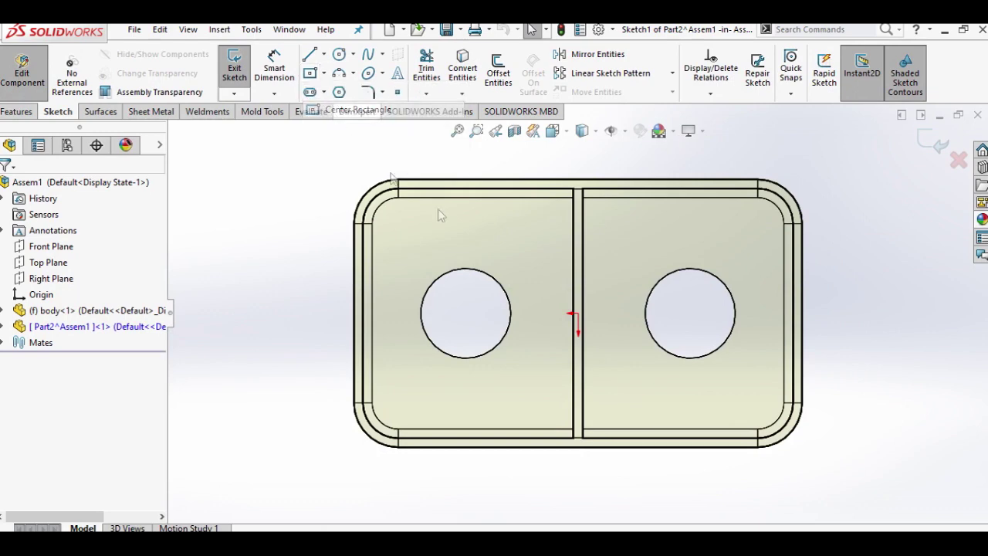
click(578, 314)
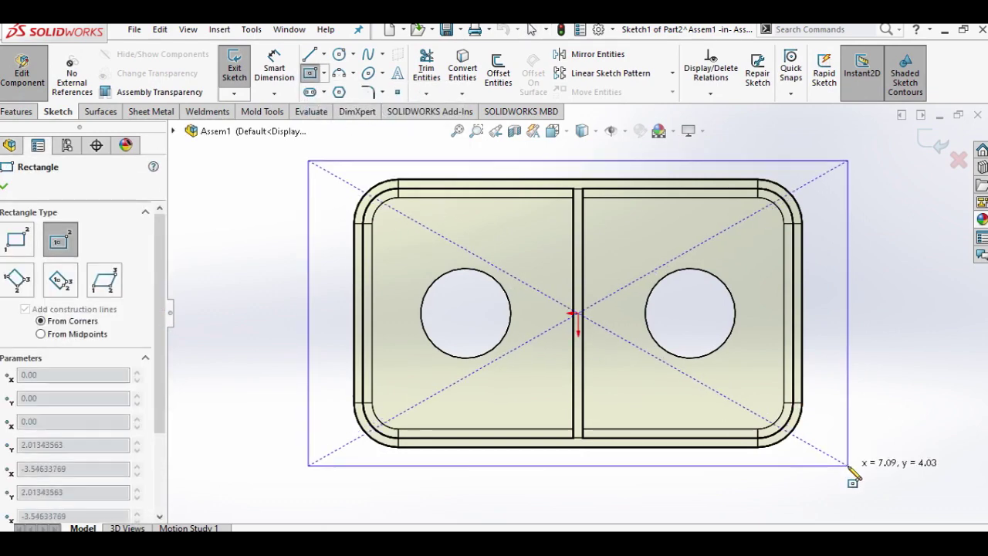
click(848, 466)
key(Escape)
click(938, 527)
click(876, 498)
key(ctrl+b)
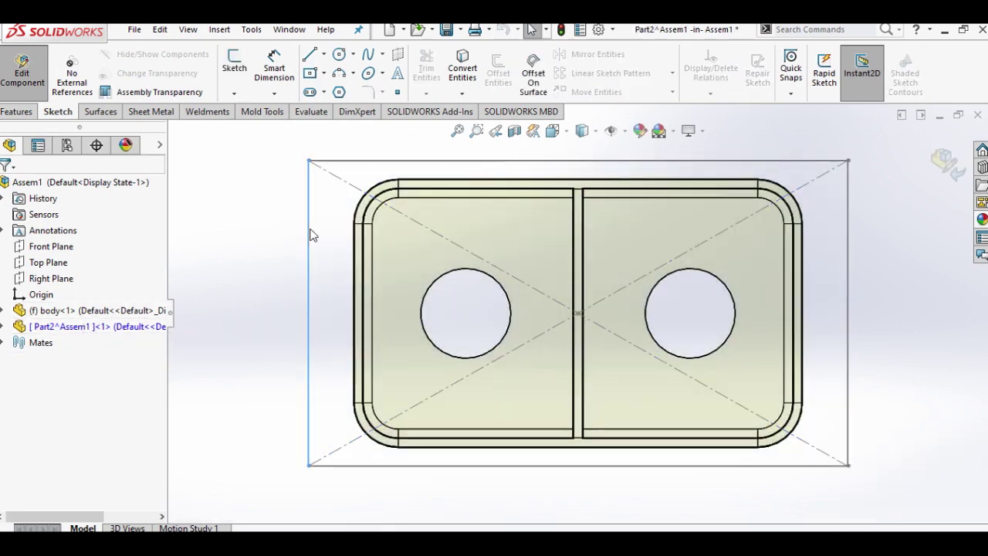
right_click(312, 235)
click(324, 186)
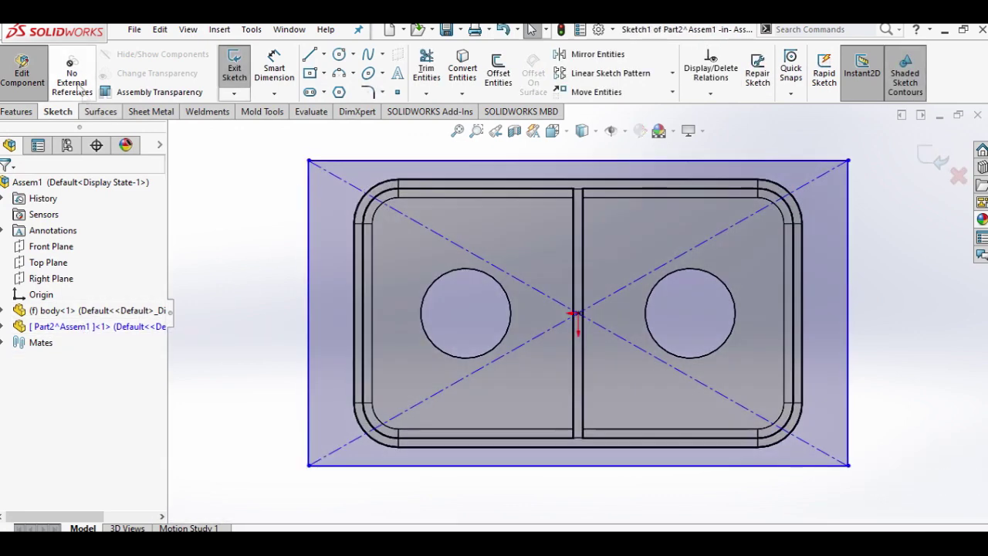
- Dimension the rectangle 165 wide and 105 tall
click(270, 71)
click(407, 160)
key(f)
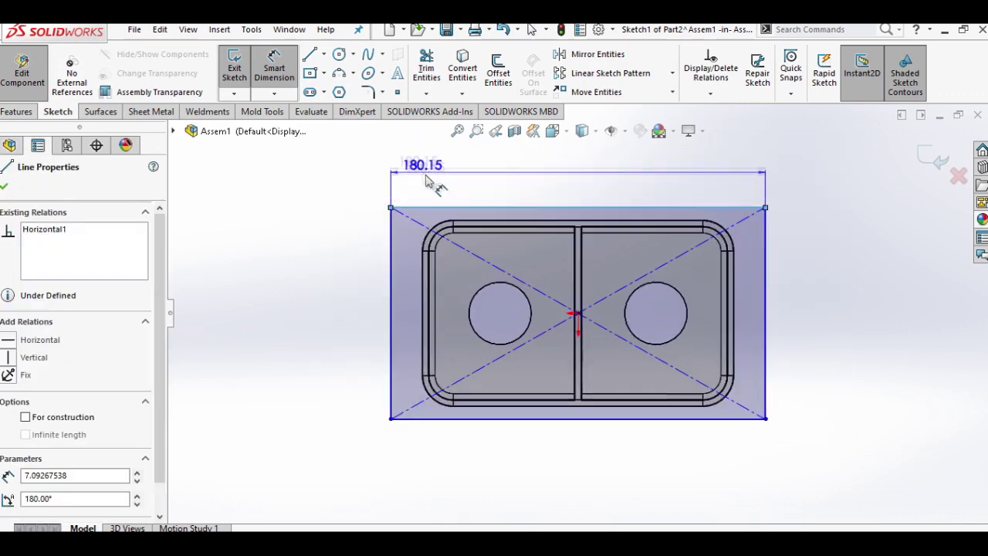
click(441, 188)
text(4)
key(BackSpace)
text(165)
key(Return)
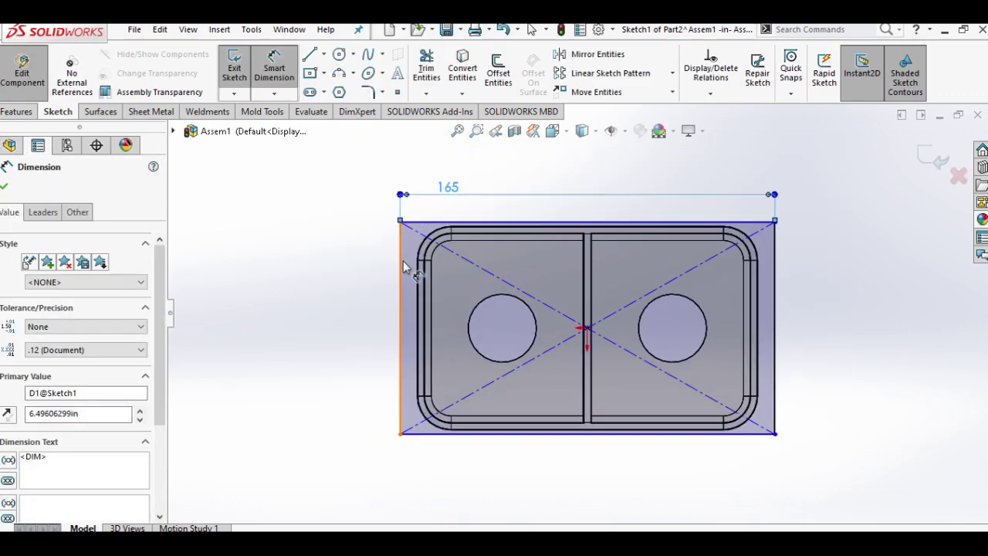
click(407, 266)
click(368, 276)
text(105)
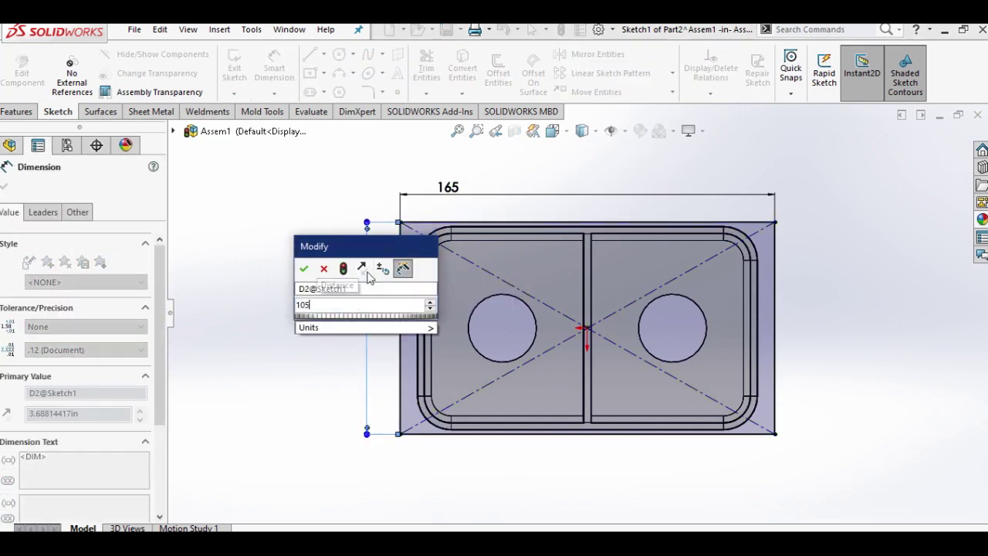
key(Return)
click(5, 189)
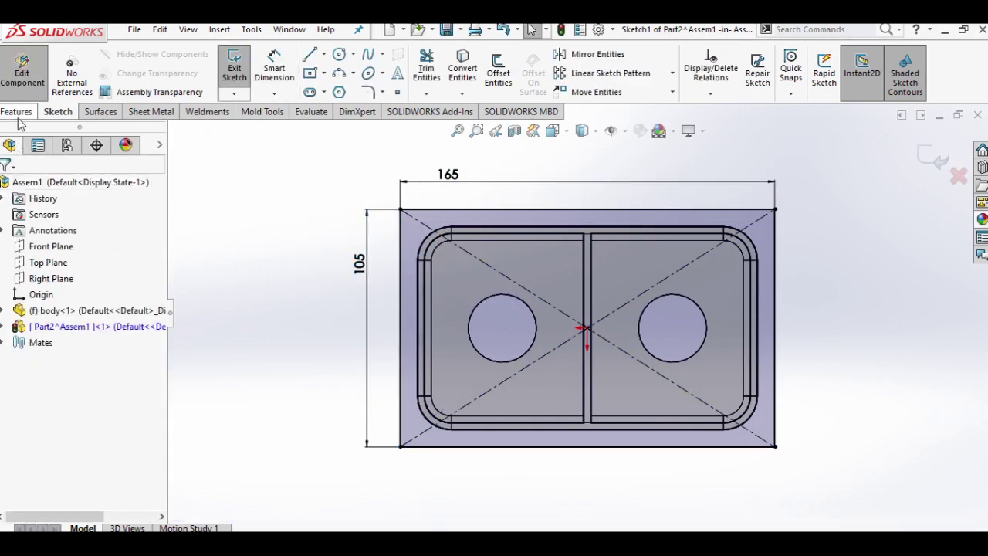
click(17, 112)
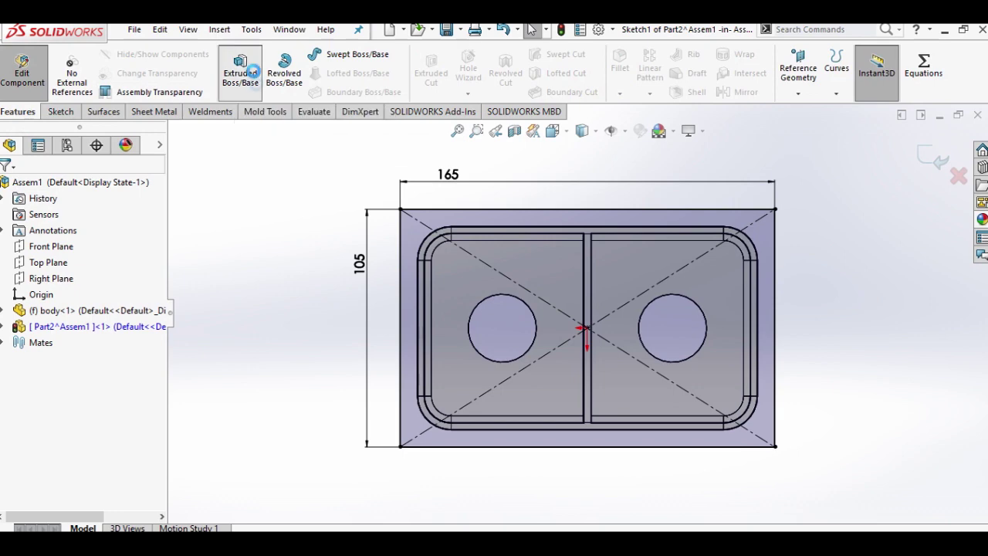
- Extrude the rectangle 22.5 mm in the reversed direction, toward the tray, into a solid block
click(240, 69)
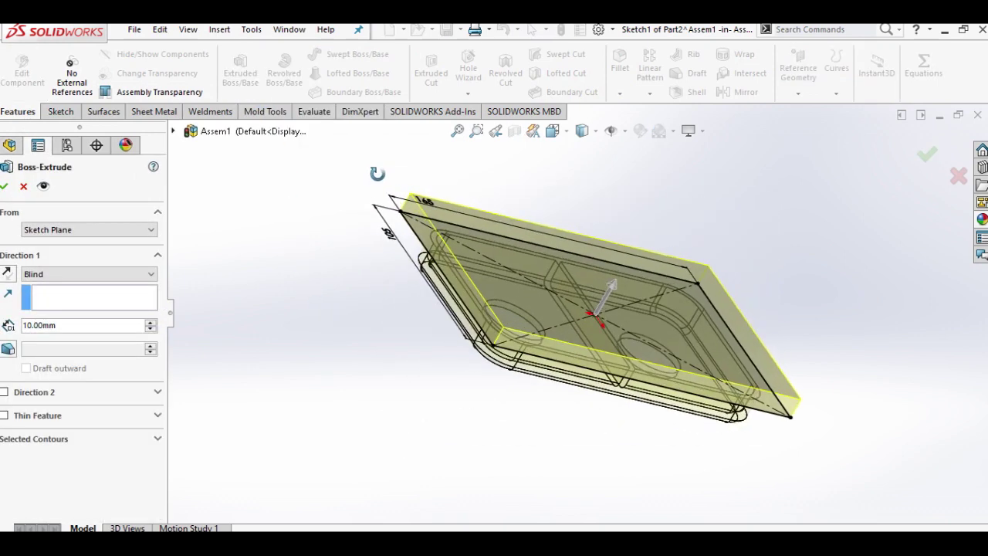
click(9, 273)
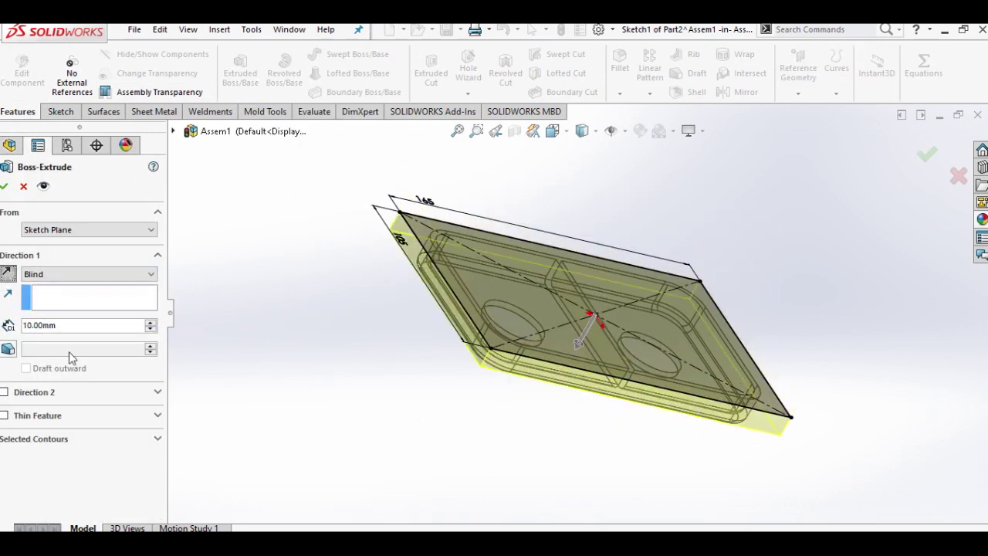
text(22.5)
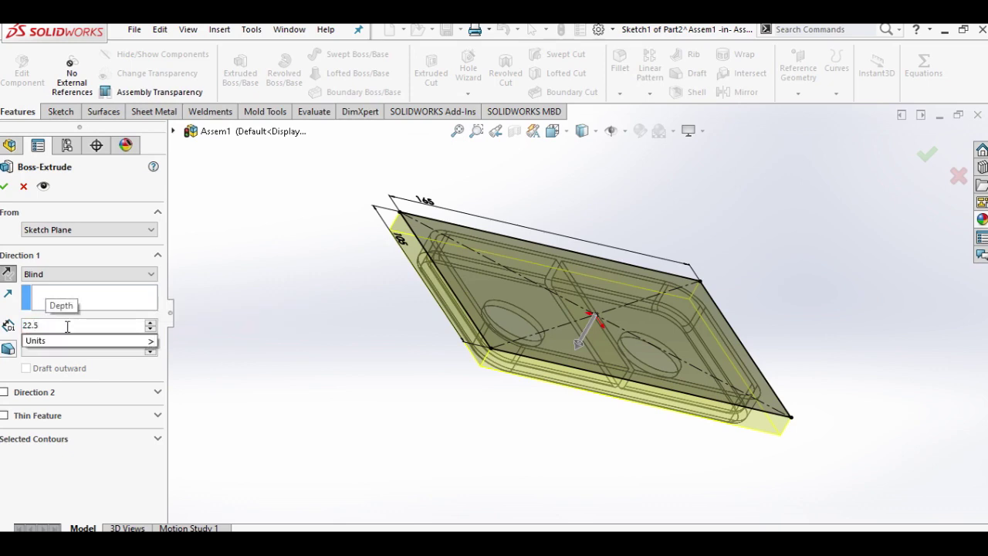
key(Return)
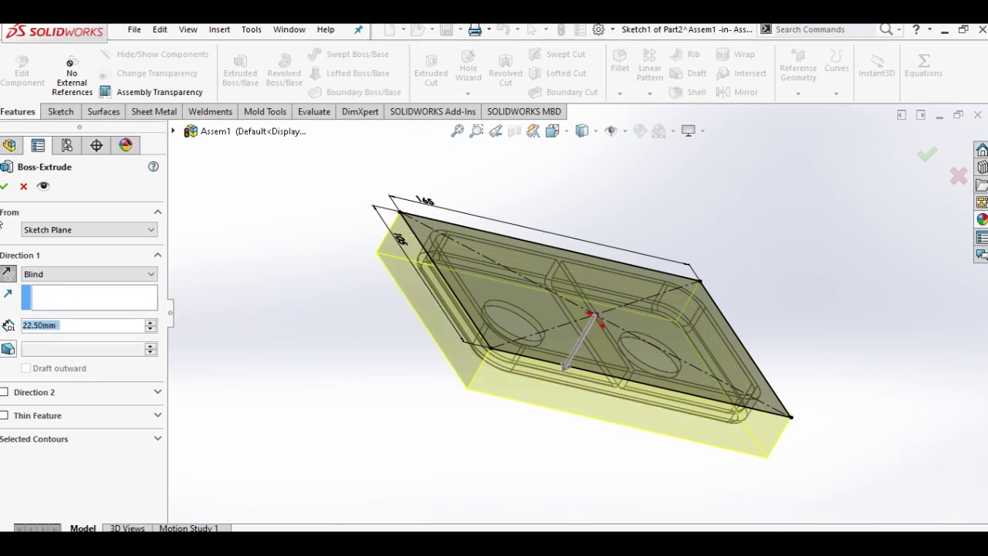
click(4, 188)
mouse_move(364, 286)
middle_down()
mouse_move(454, 307)
mouse_move(393, 286)
mouse_move(409, 215)
middle_up()
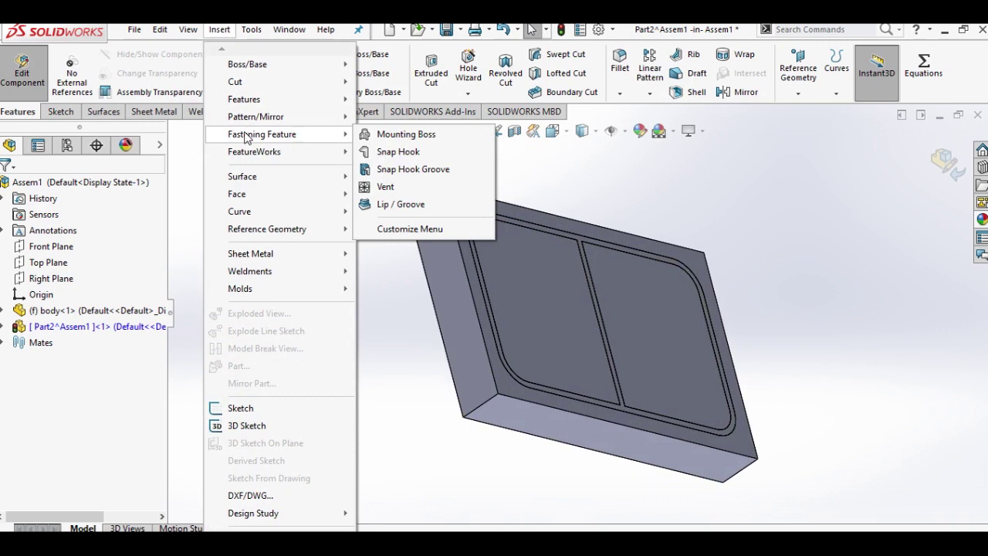
mouse_move(244, 98)
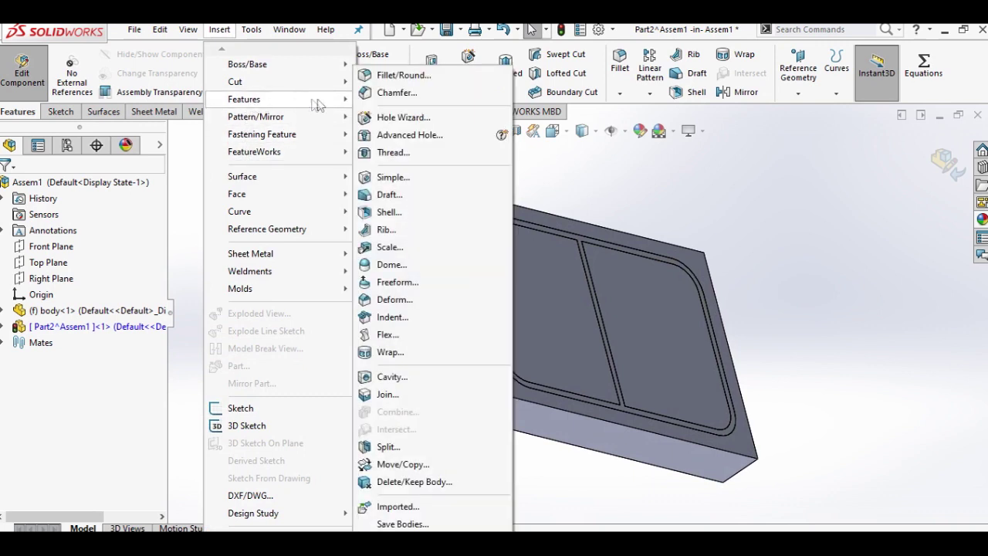
click(401, 381)
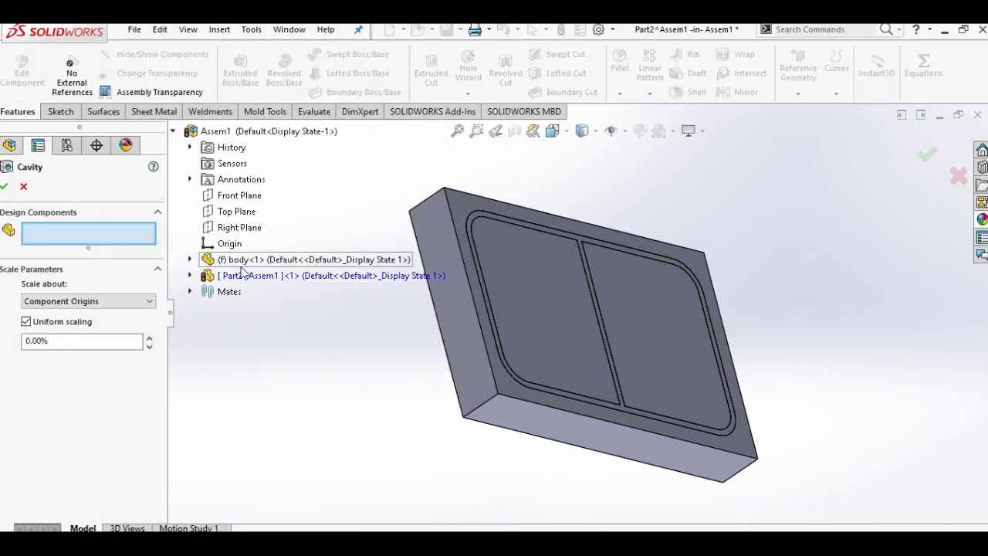
- Cut the tray's shape into the block as a cavity and orbit to inspect it
click(255, 259)
click(5, 188)
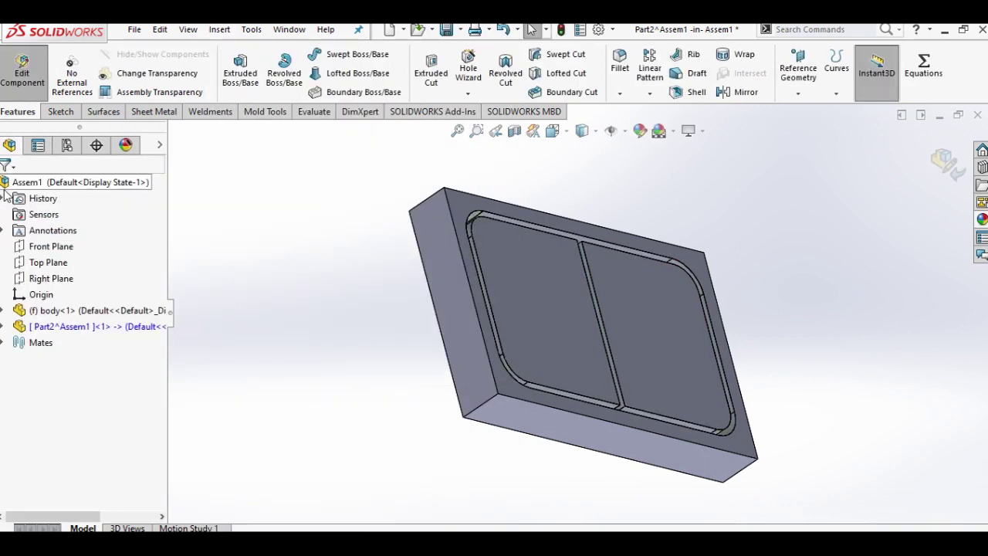
middle_drag(380, 361, 398, 346)
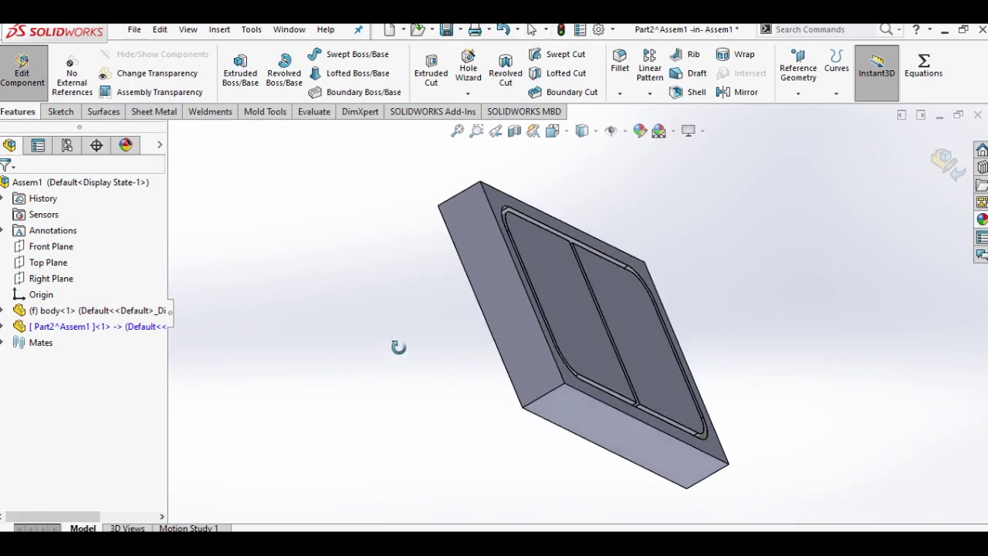
mouse_move(398, 352)
middle_down()
mouse_move(638, 296)
mouse_move(568, 311)
middle_up()
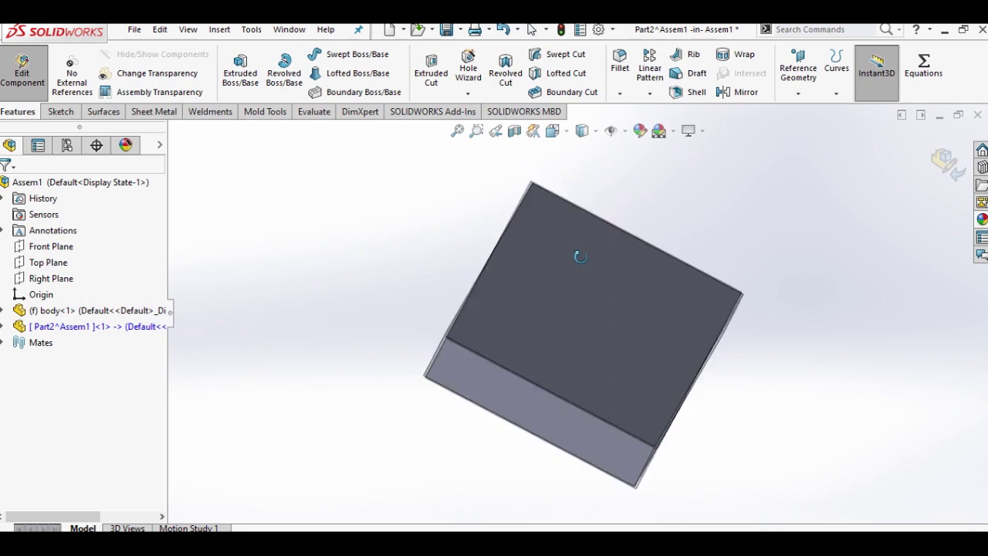
- Make the whole block part transparent (0.15) through the appearance's advanced illumination settings
right_click(578, 297)
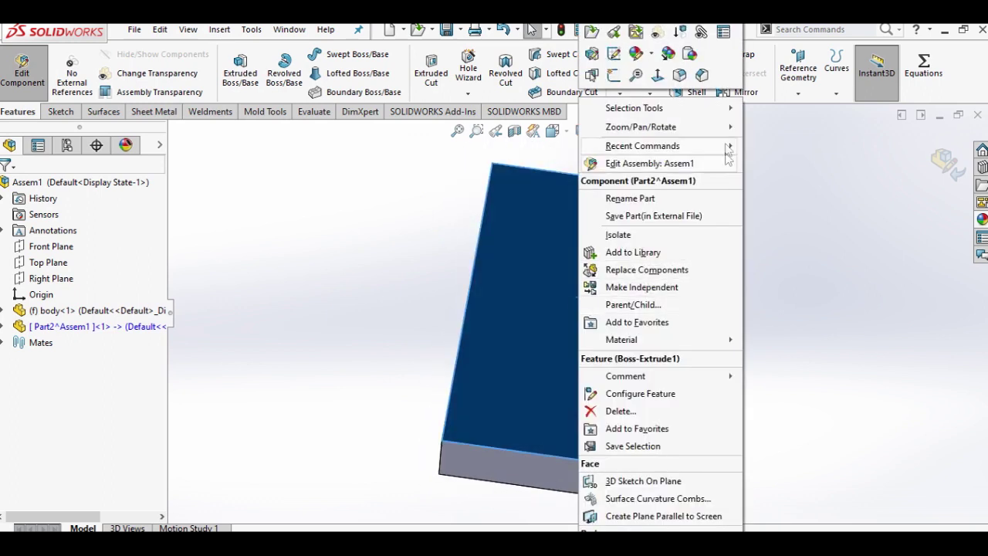
click(653, 57)
click(657, 103)
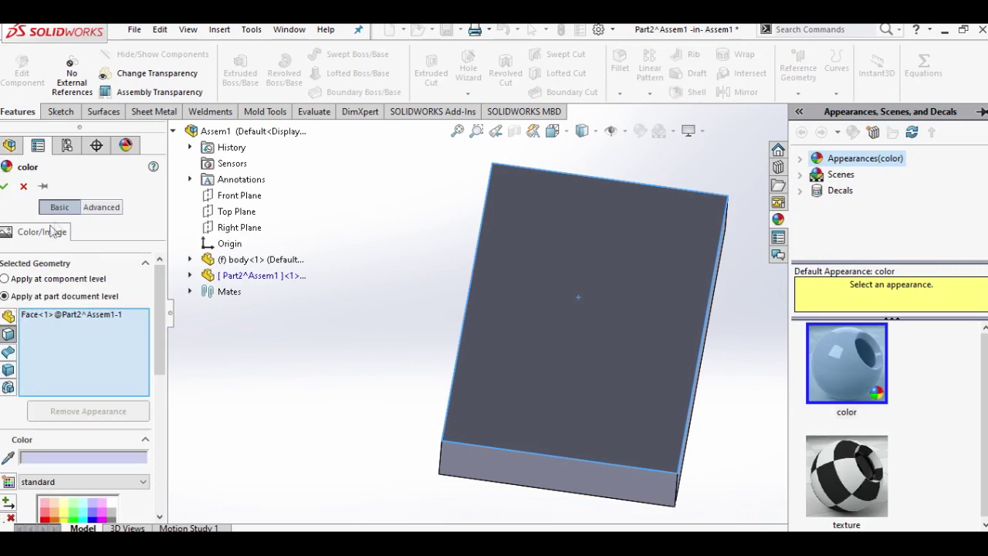
scroll(437, 330, up, 2)
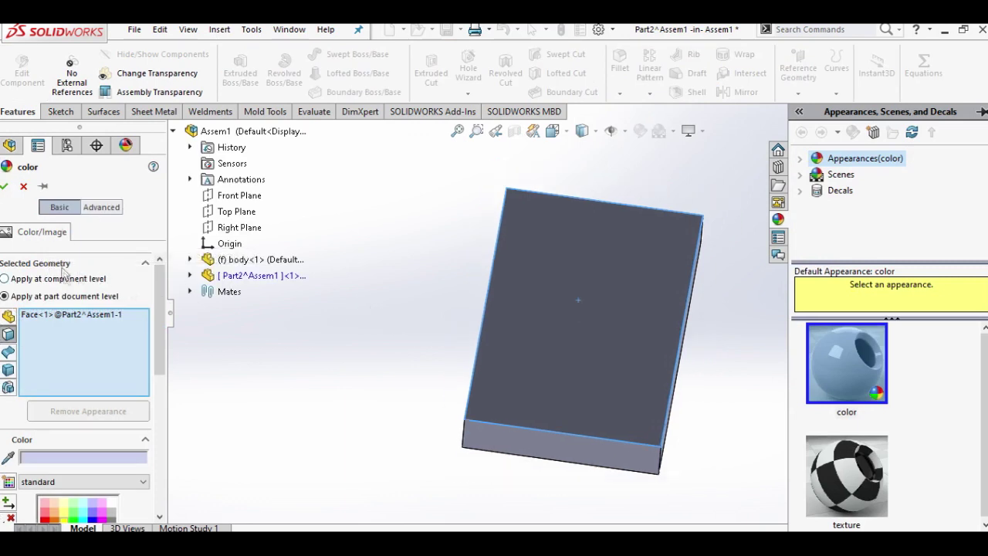
click(100, 208)
click(58, 231)
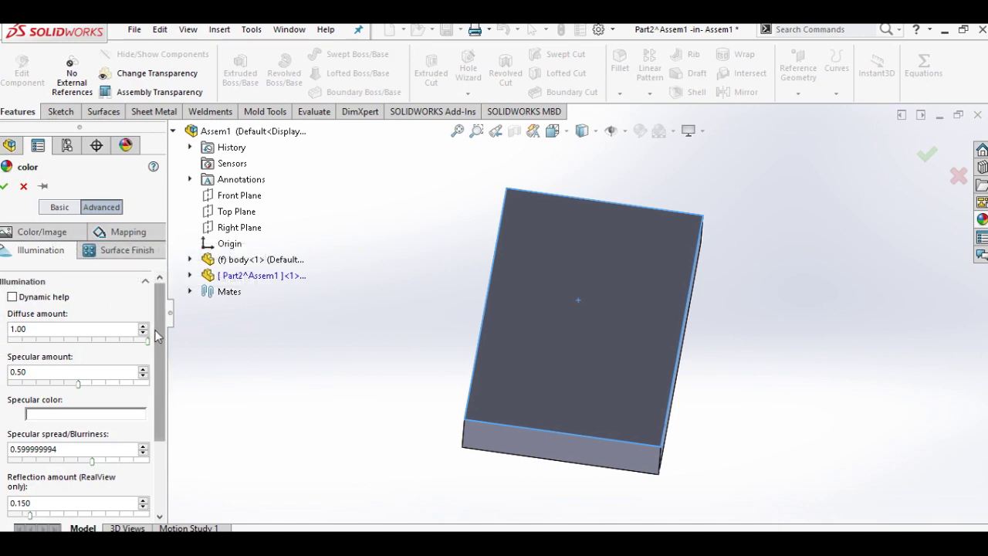
scroll(156, 334, down, 3)
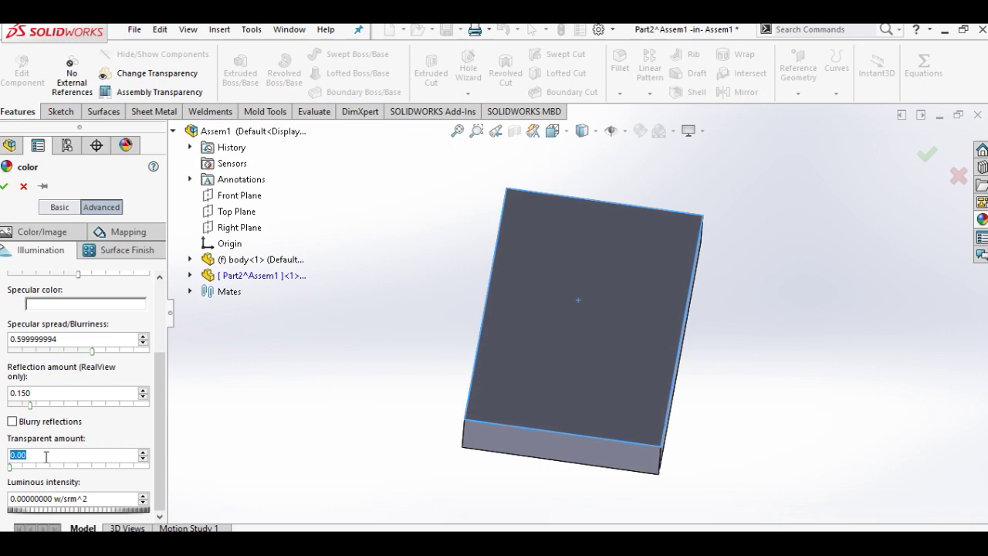
click(4, 187)
mouse_move(359, 286)
middle_down()
mouse_move(408, 364)
mouse_move(352, 293)
middle_up()
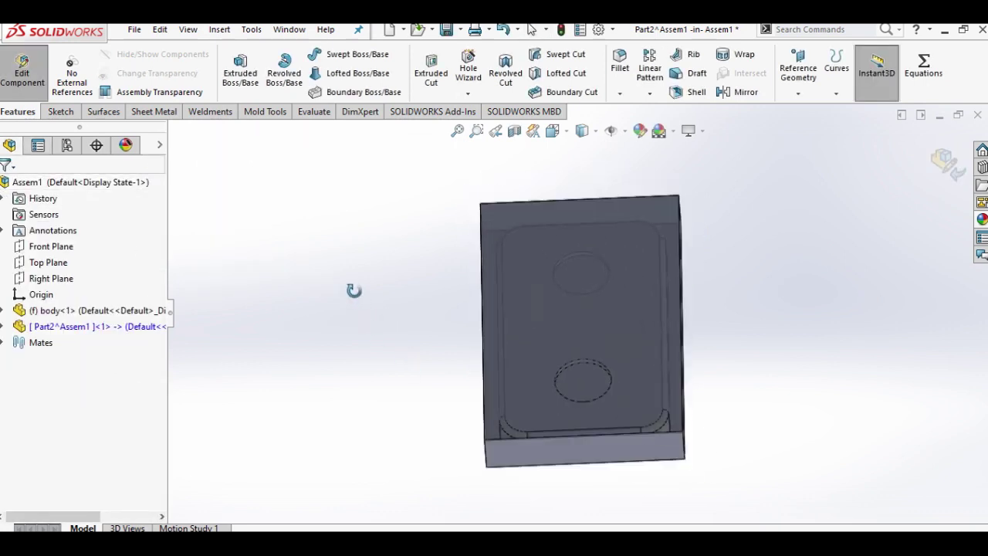
scroll(591, 282, down, 3)
middle_drag(591, 283, 612, 332)
- Start a sketch on the cavity floor and convert its edges into sketch lines
right_click(646, 337)
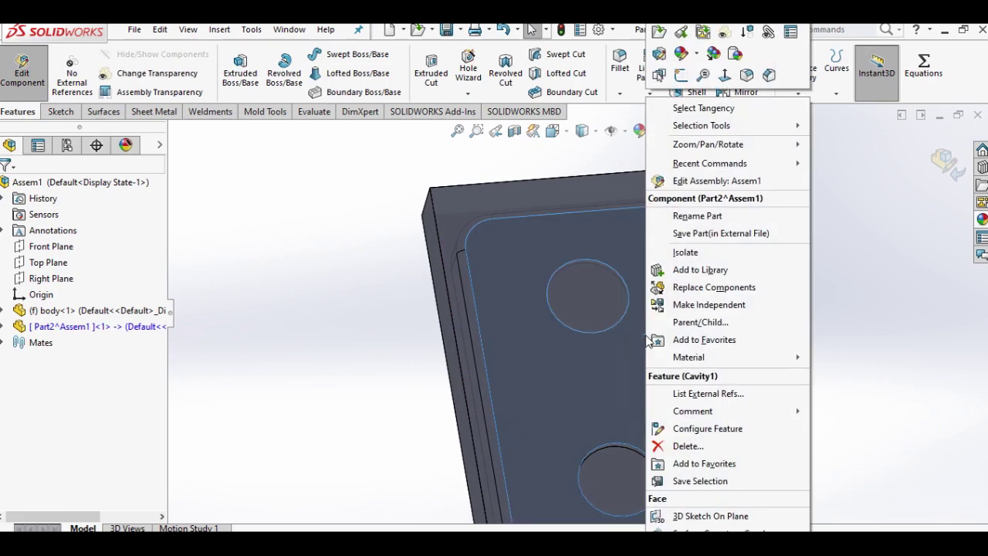
click(680, 76)
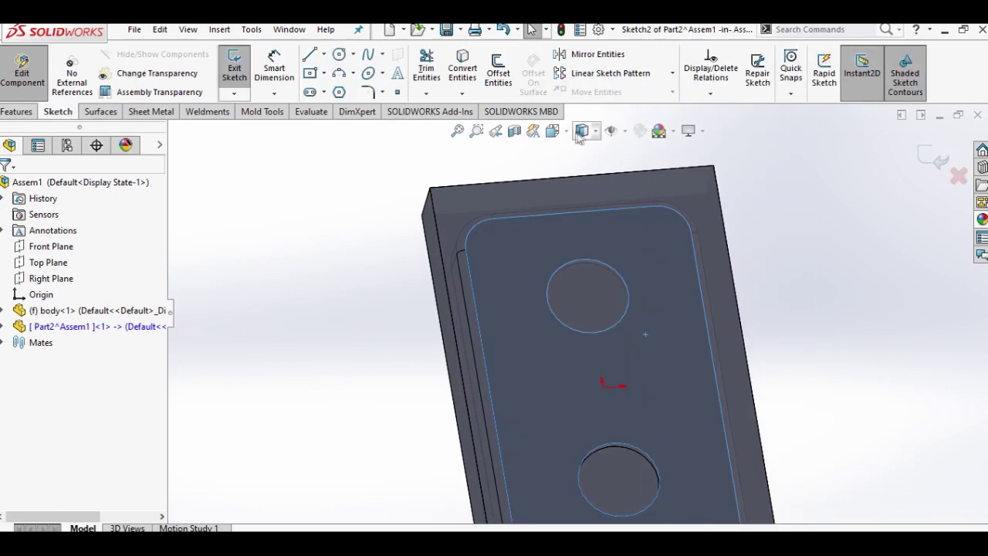
click(567, 133)
click(578, 326)
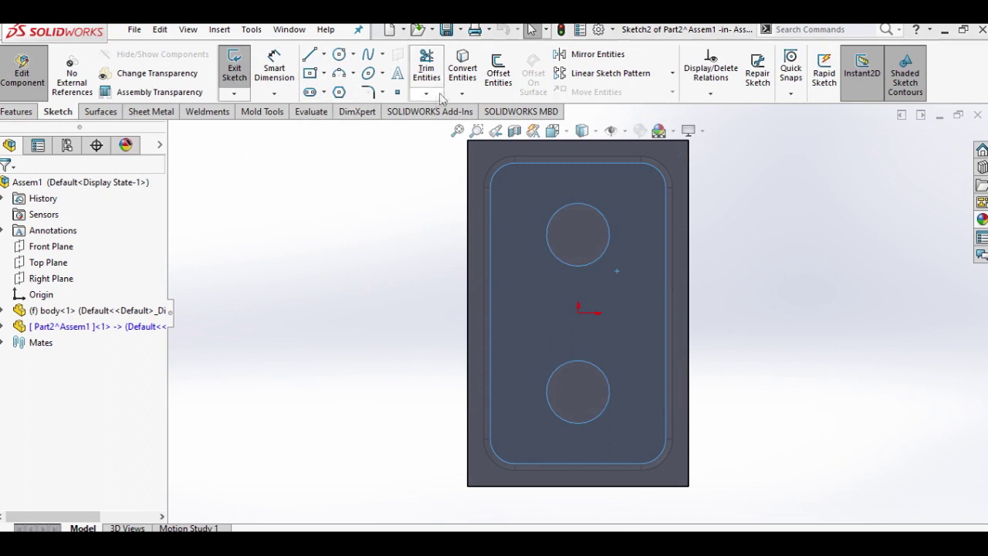
click(462, 70)
mouse_move(445, 260)
middle_down()
mouse_move(481, 178)
mouse_move(476, 216)
middle_up()
- Extrude-cut the converted sketch Through All, keeping only Body 2 and Body 3
click(34, 113)
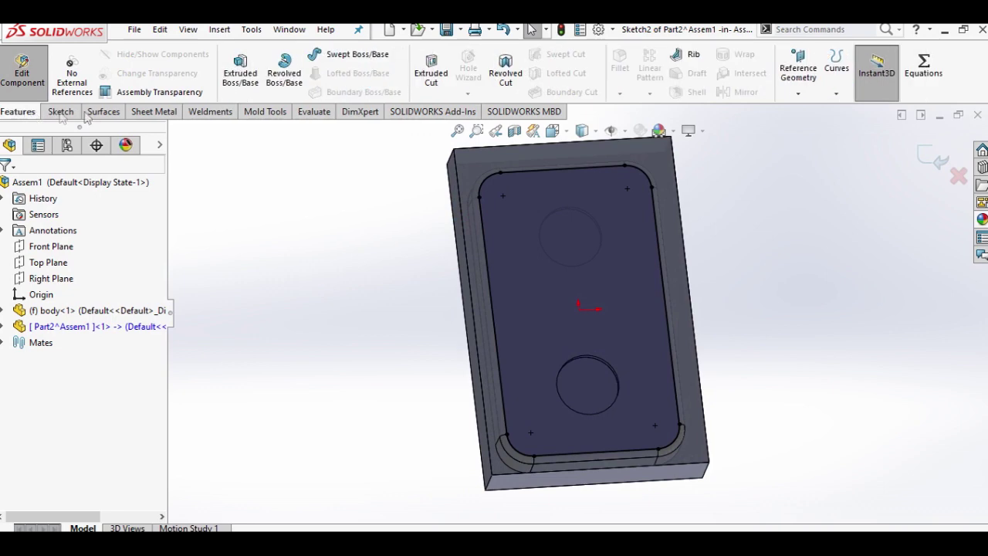
click(429, 77)
click(89, 274)
click(74, 296)
mouse_move(332, 278)
middle_down()
mouse_move(319, 282)
mouse_move(329, 274)
middle_up()
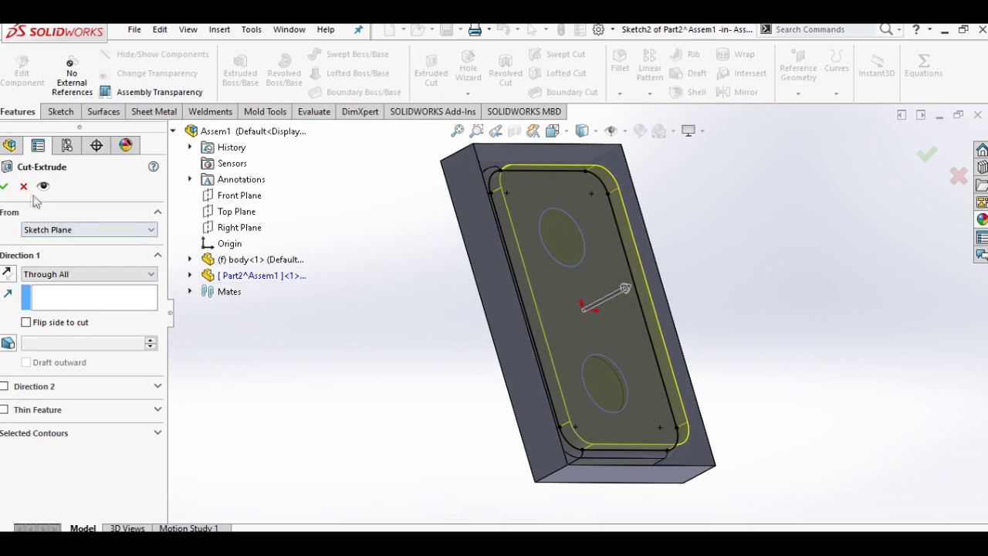
click(6, 187)
click(13, 103)
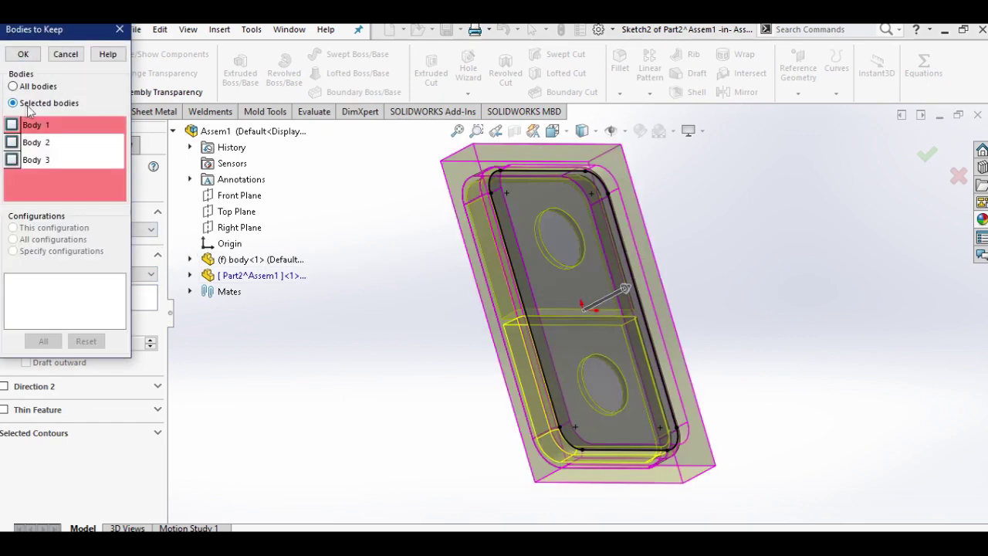
click(15, 144)
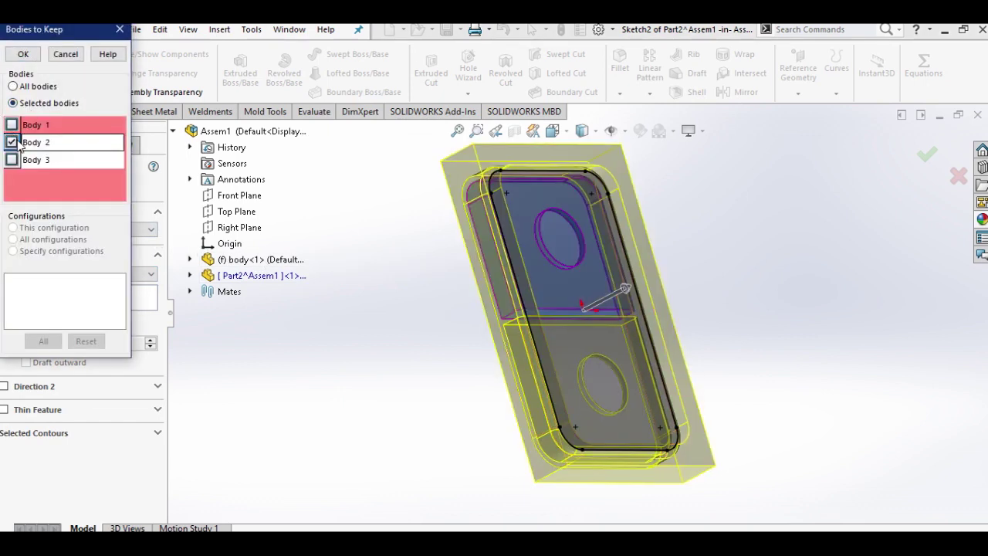
click(12, 160)
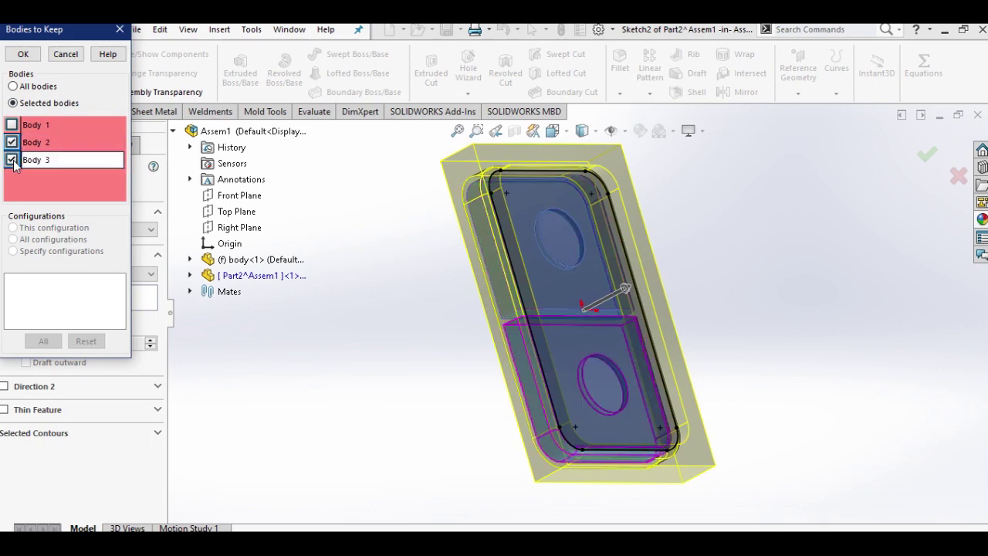
click(23, 55)
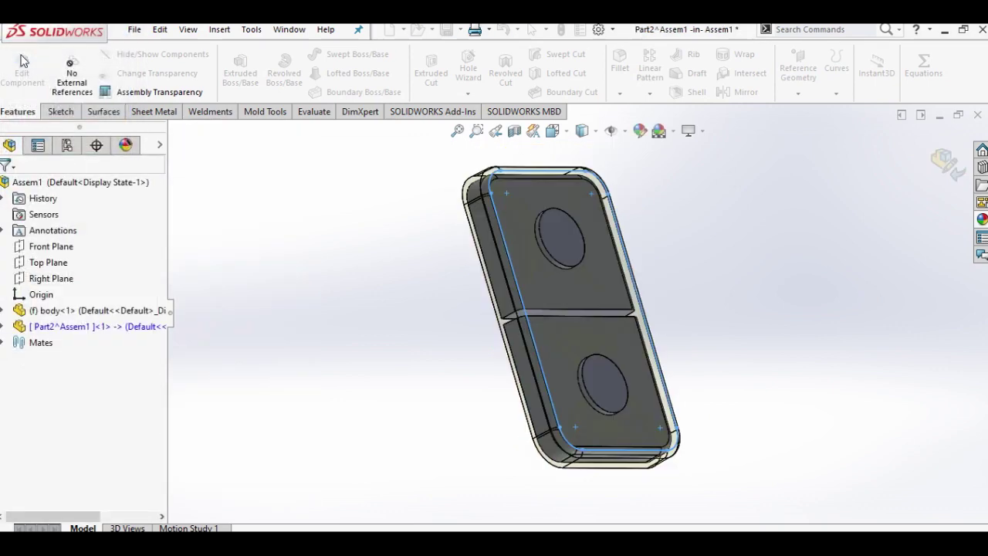
- Orbit to the tray's other side, view it face-on, and start a sketch on its flat face
mouse_move(427, 259)
middle_down()
mouse_move(497, 304)
mouse_move(519, 174)
middle_up()
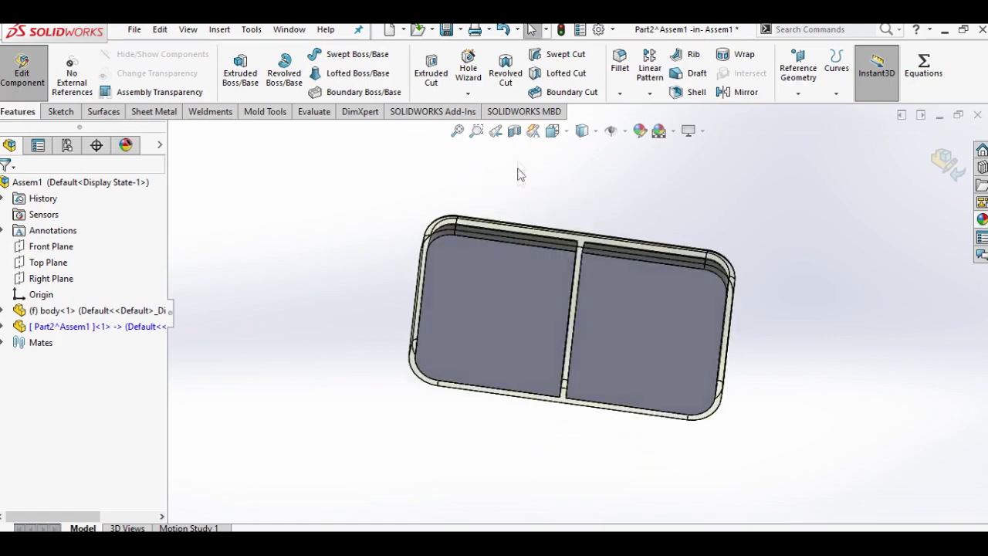
click(545, 135)
click(550, 163)
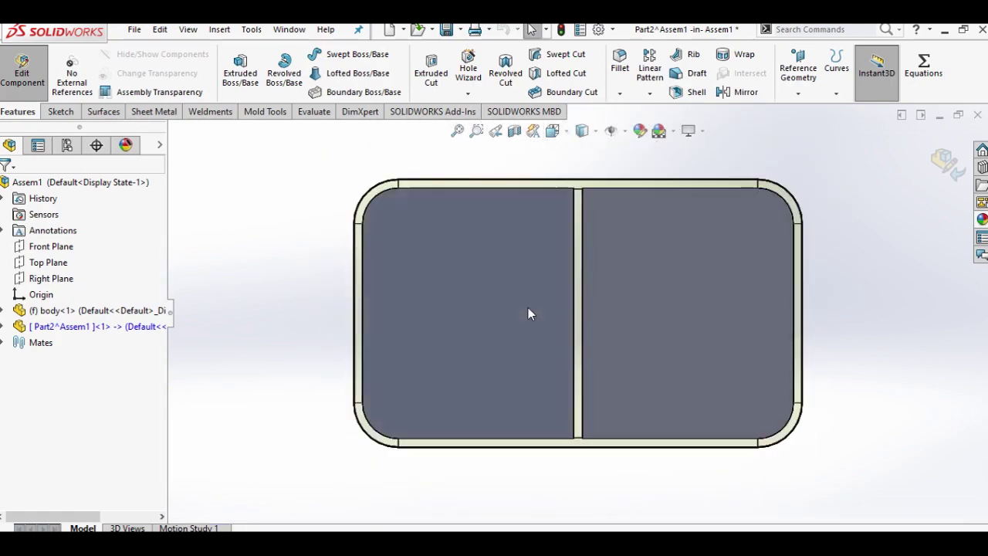
right_click(528, 307)
click(563, 75)
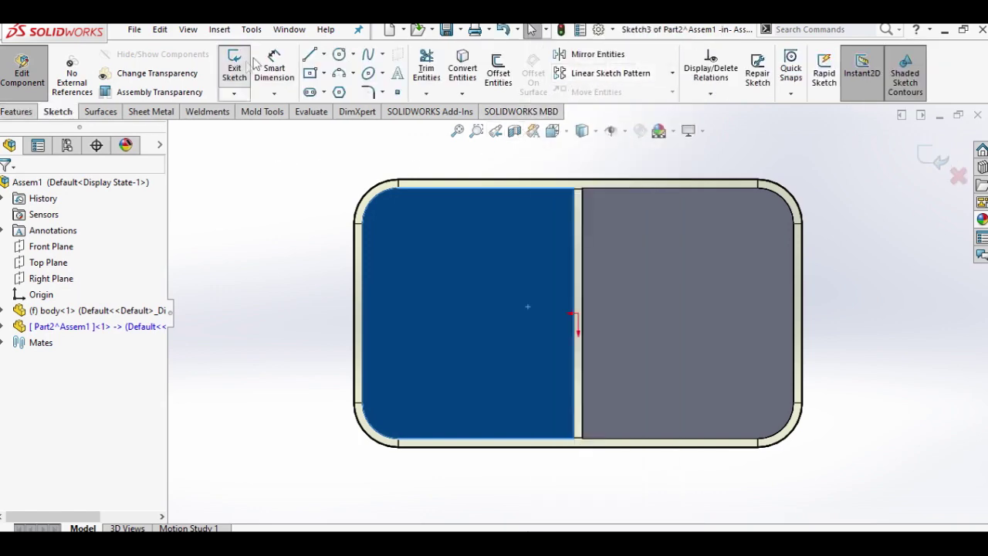
- Draw a centre rectangle from the tray midpoint that encloses the tray
click(324, 74)
click(333, 110)
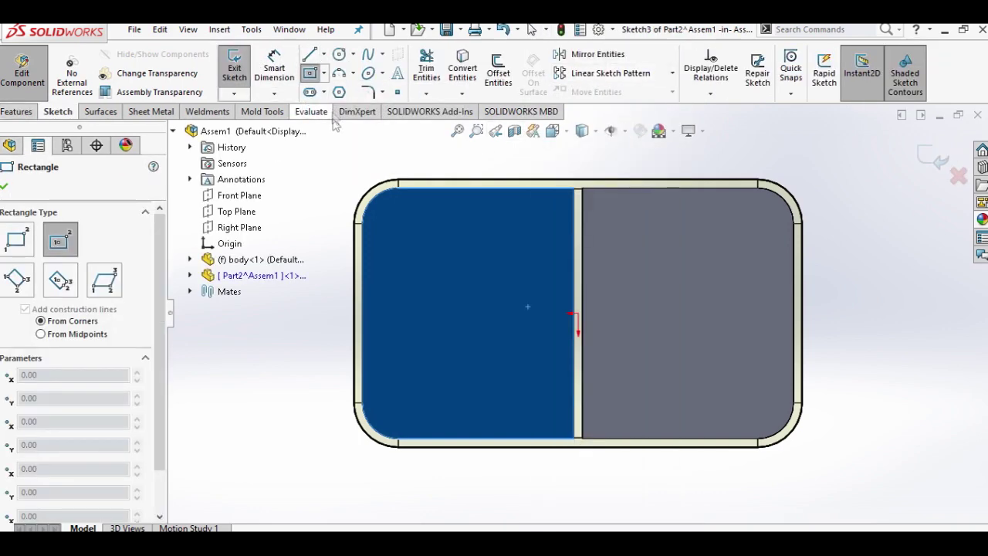
click(578, 315)
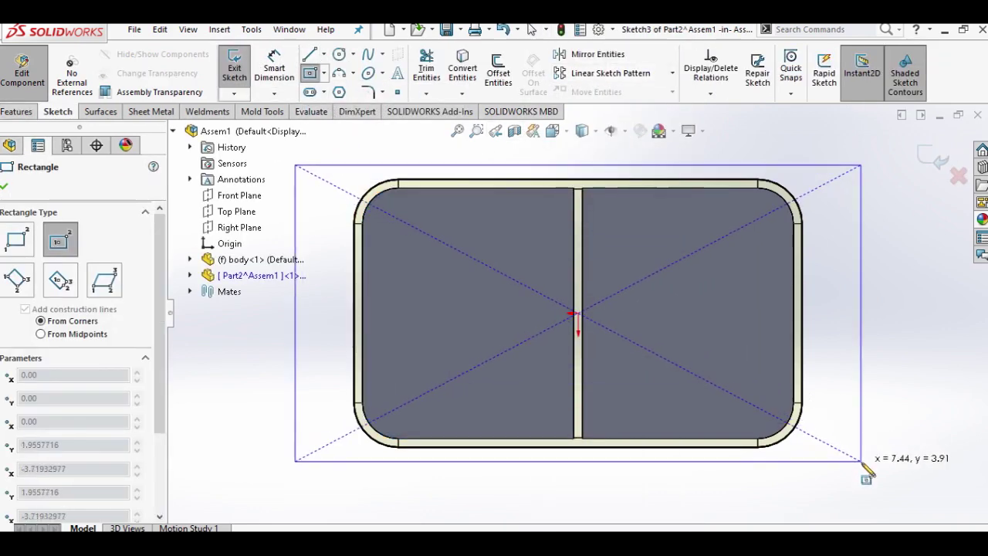
click(864, 458)
scroll(612, 334, up, 3)
right_click(466, 182)
click(472, 185)
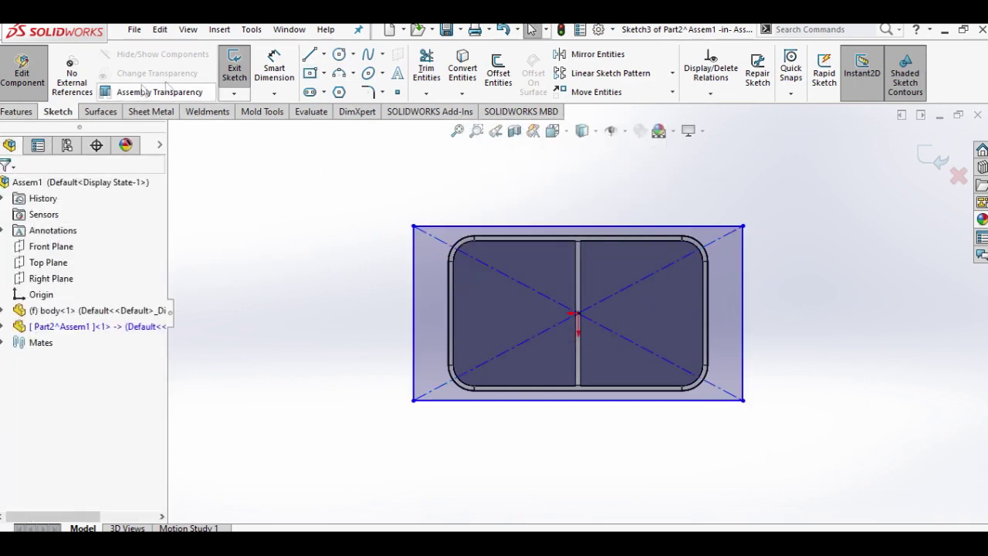
- Dimension the rectangle 160 wide and 120 tall
click(272, 68)
click(466, 226)
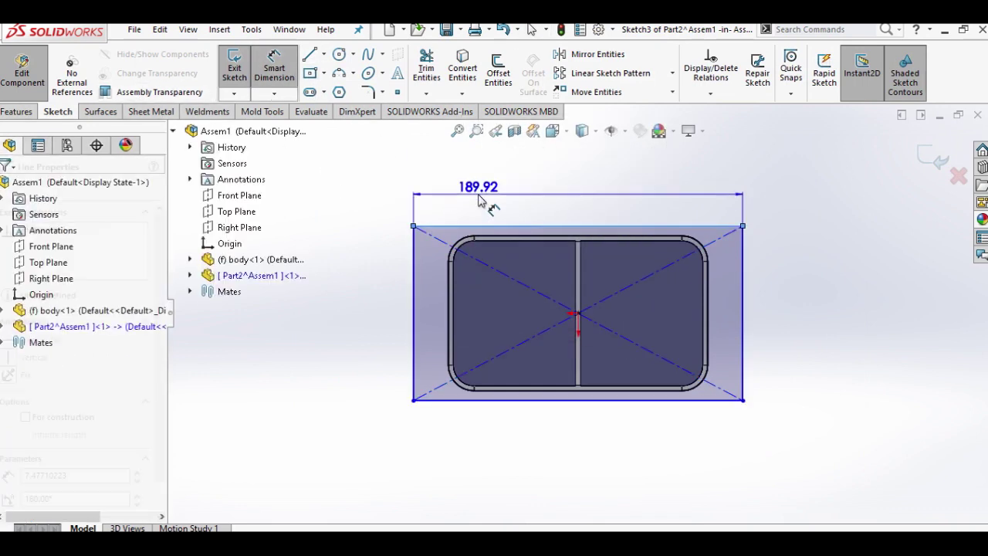
click(491, 200)
text(160)
key(Return)
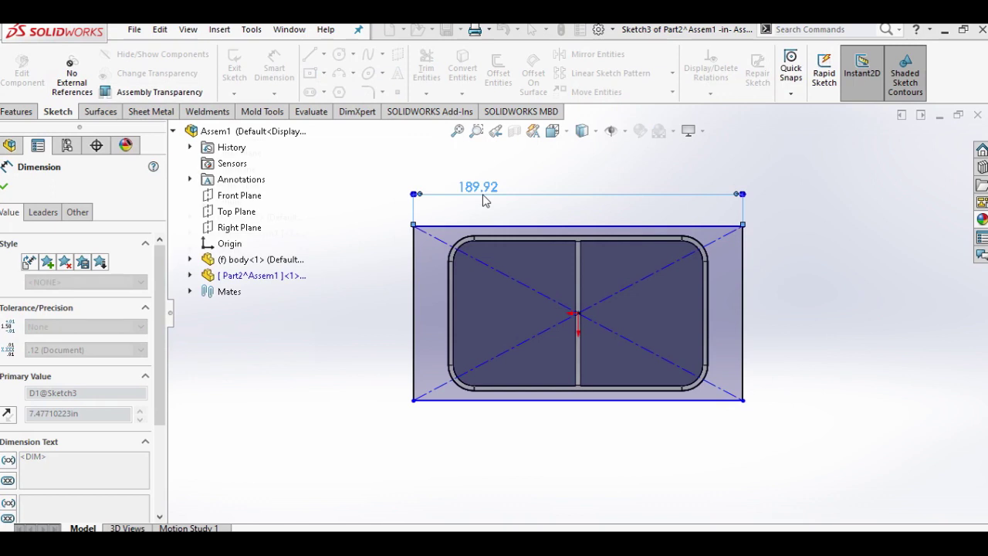
click(440, 257)
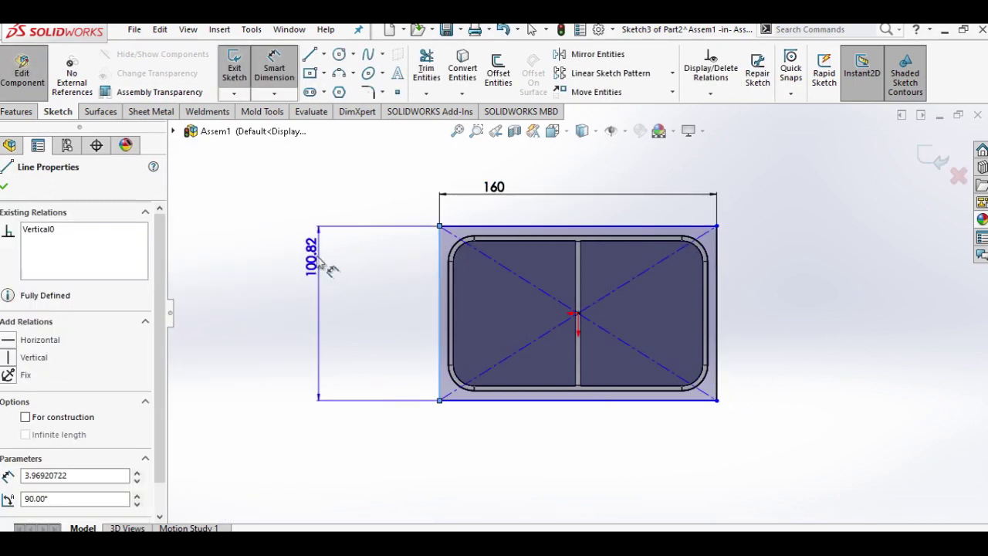
click(344, 285)
text(12)
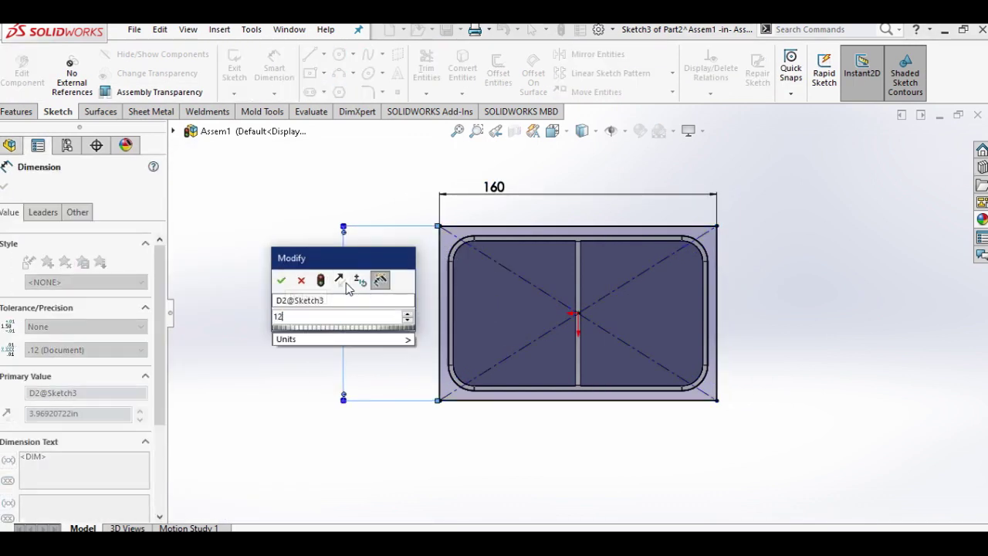
key(Return)
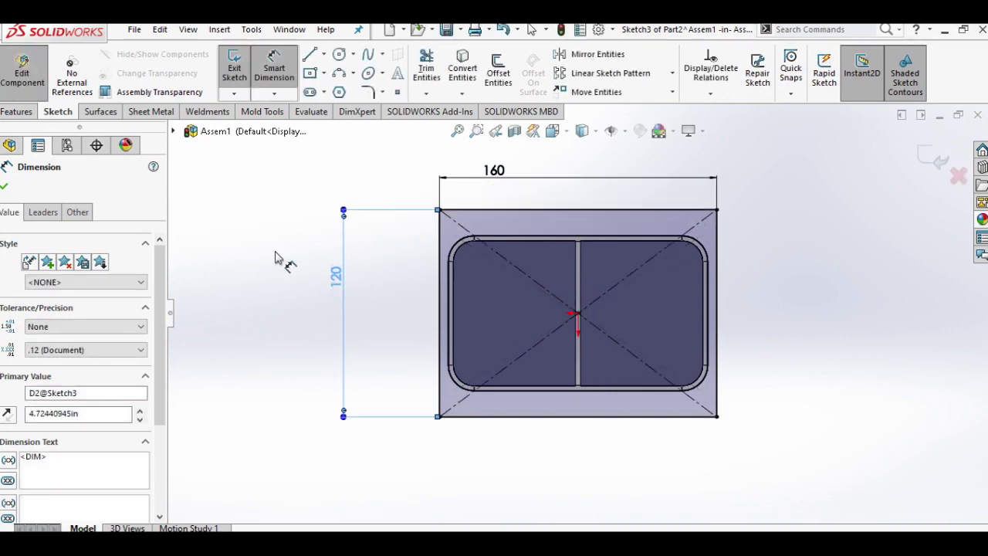
key(Escape)
middle_drag(279, 259, 235, 370)
click(17, 111)
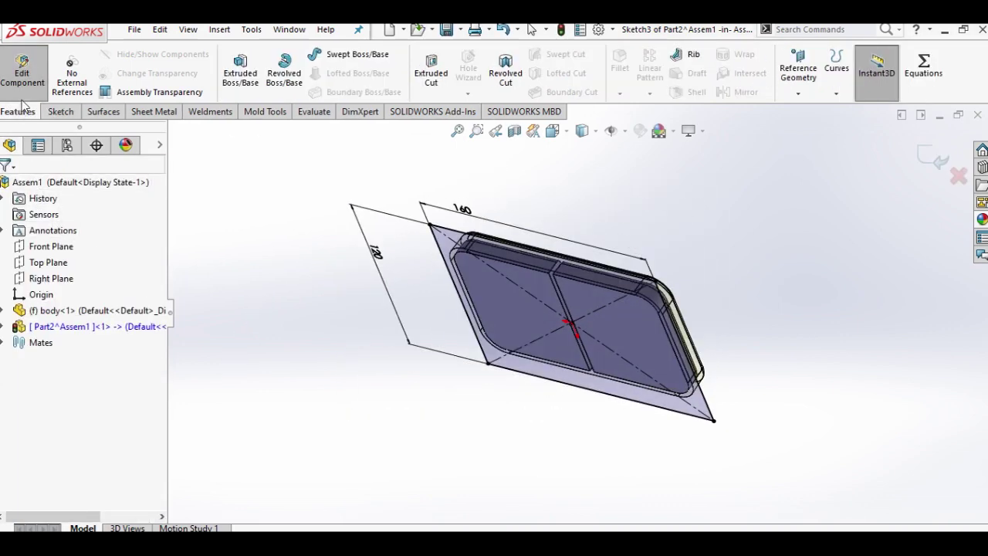
- Extrude the 160 × 120 sketch 15 mm into a base plate, then view the model from the top
click(240, 75)
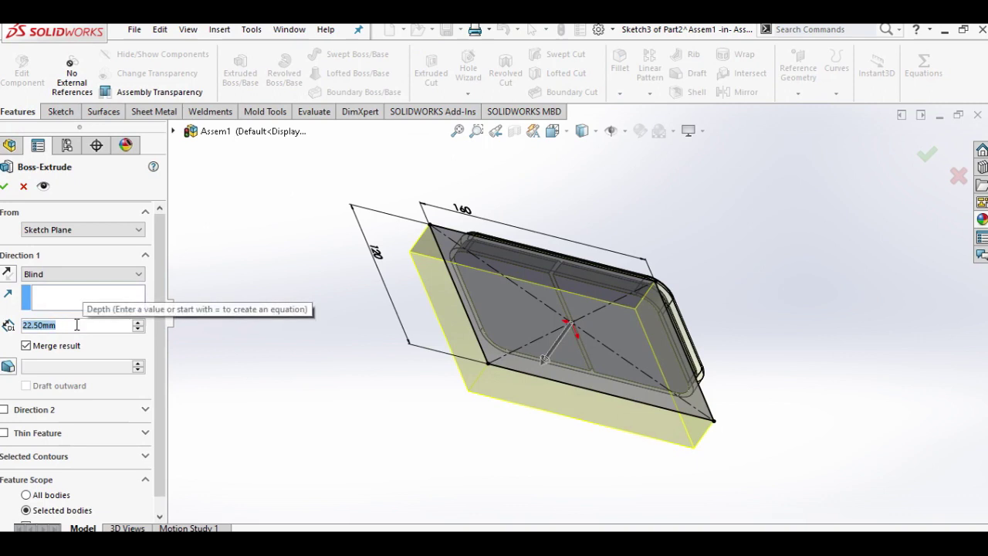
text(15)
key(Return)
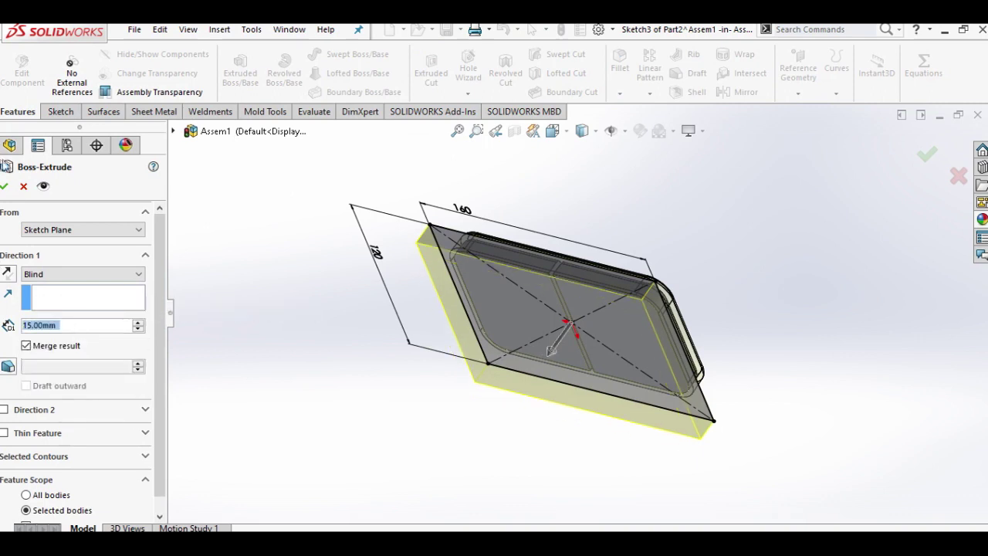
click(5, 189)
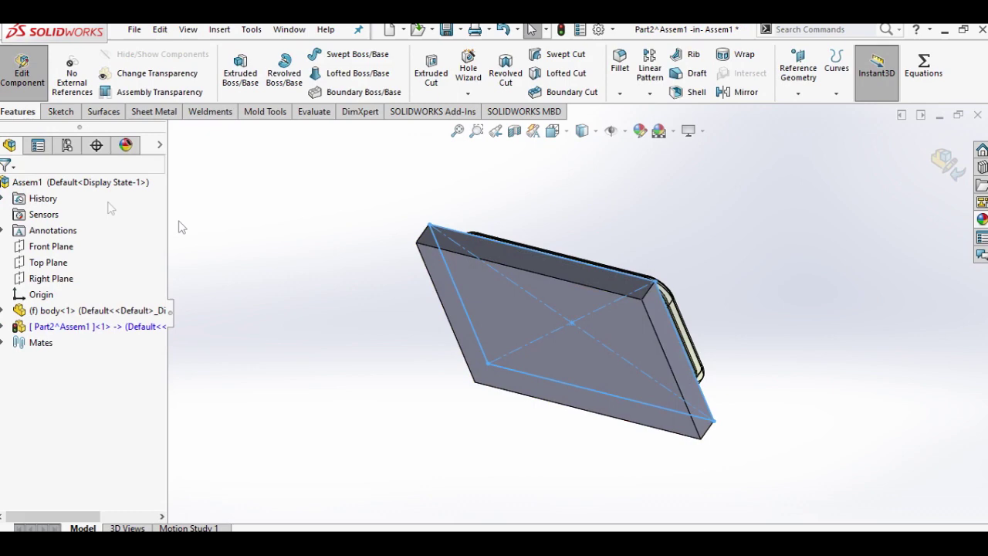
mouse_move(556, 386)
middle_down()
mouse_move(781, 376)
mouse_move(660, 260)
mouse_move(636, 408)
middle_up()
drag(114, 521, 81, 521)
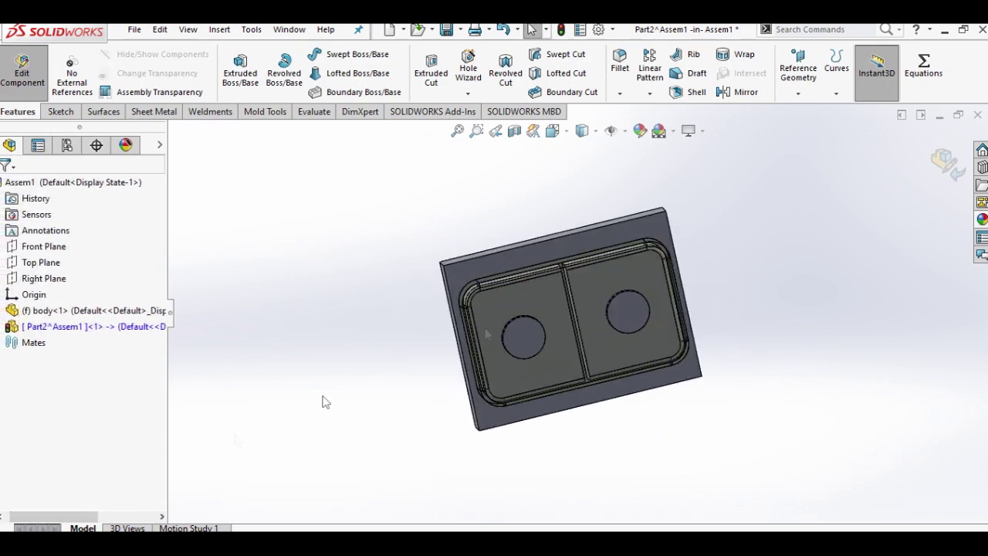
middle_drag(615, 249, 555, 139)
scroll(544, 242, up, 3)
key(ctrl+5)
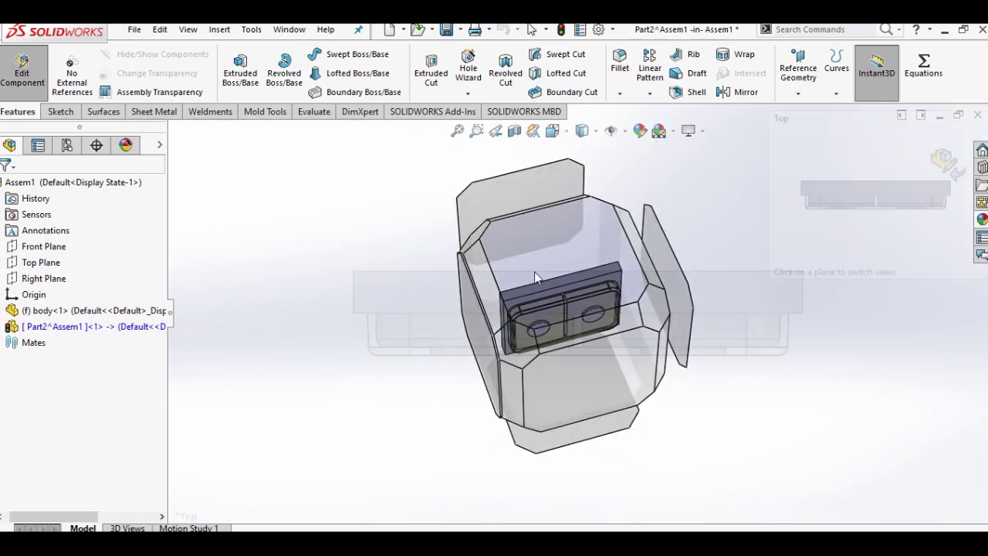
- Sketch a center rectangle on the block's face, centered at the origin and extending below the block
right_click(541, 296)
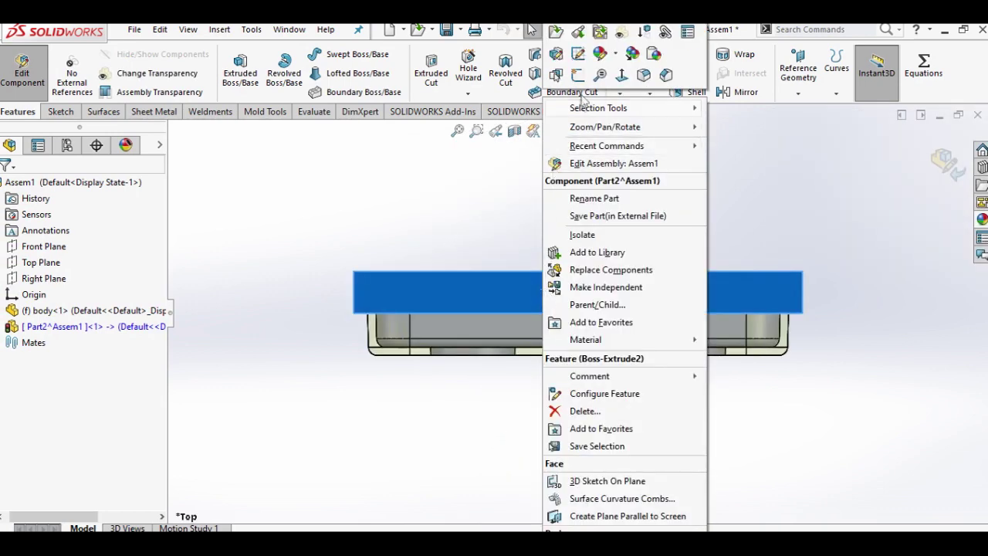
click(577, 77)
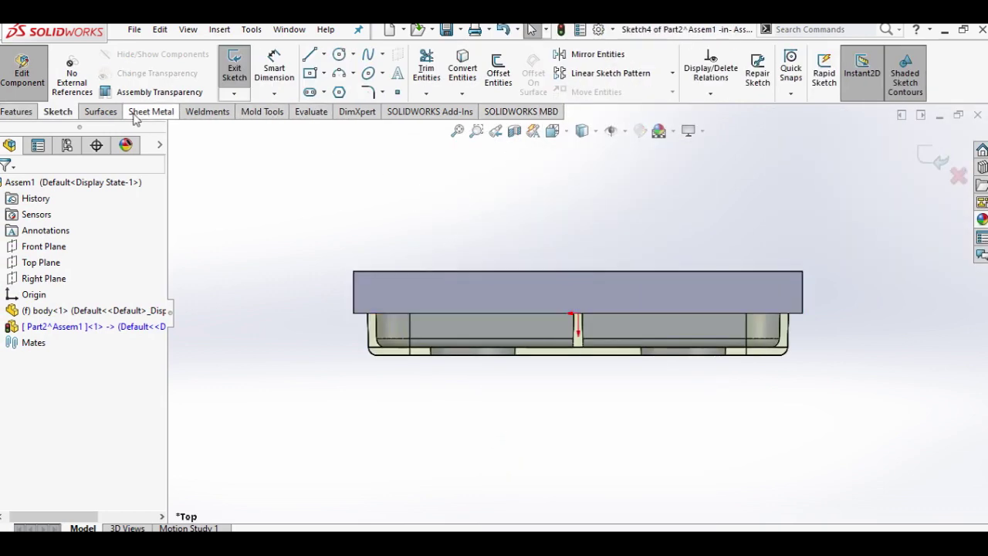
click(325, 73)
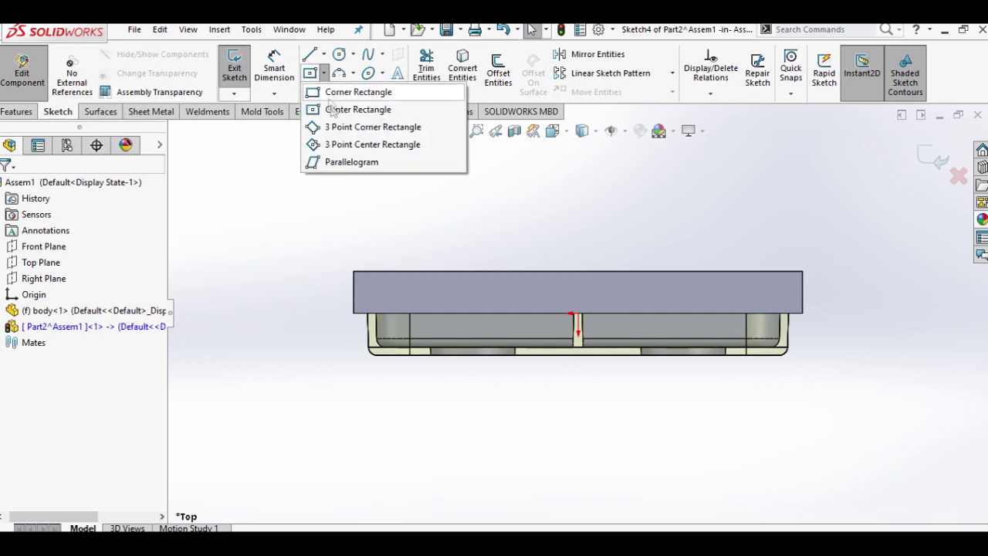
click(340, 107)
click(571, 311)
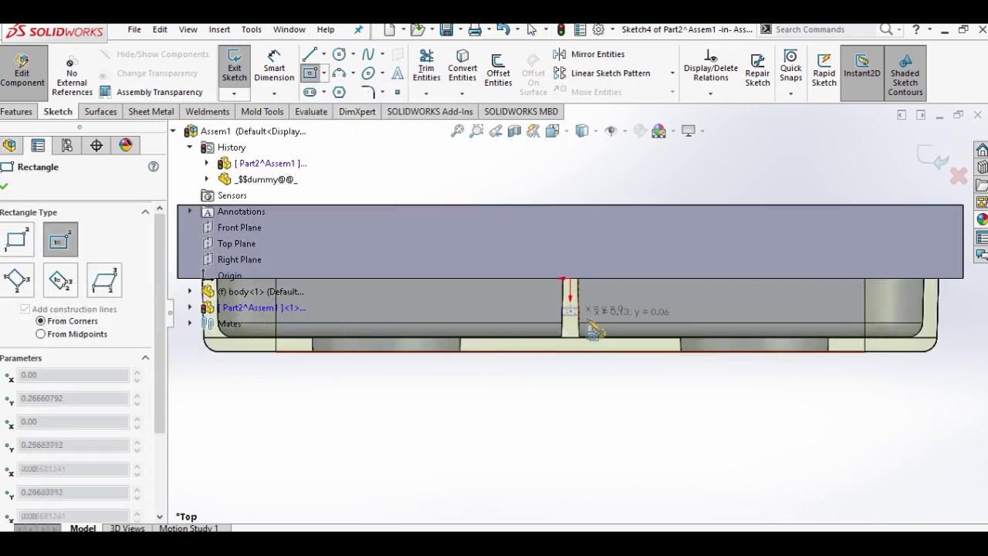
click(662, 351)
key(Escape)
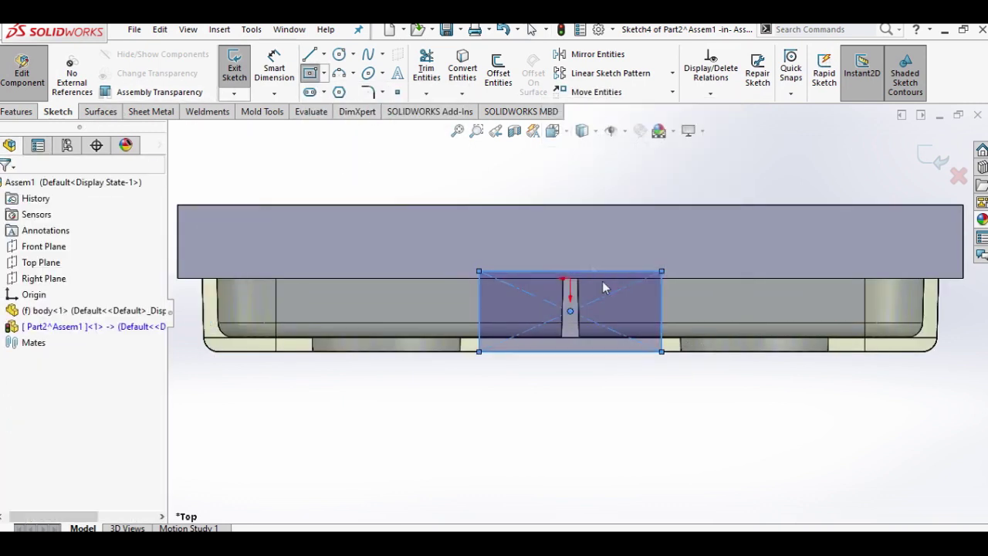
key(Escape)
- Fix the rectangle's center to the origin and make its top line collinear with the block's lower edge
click(570, 311)
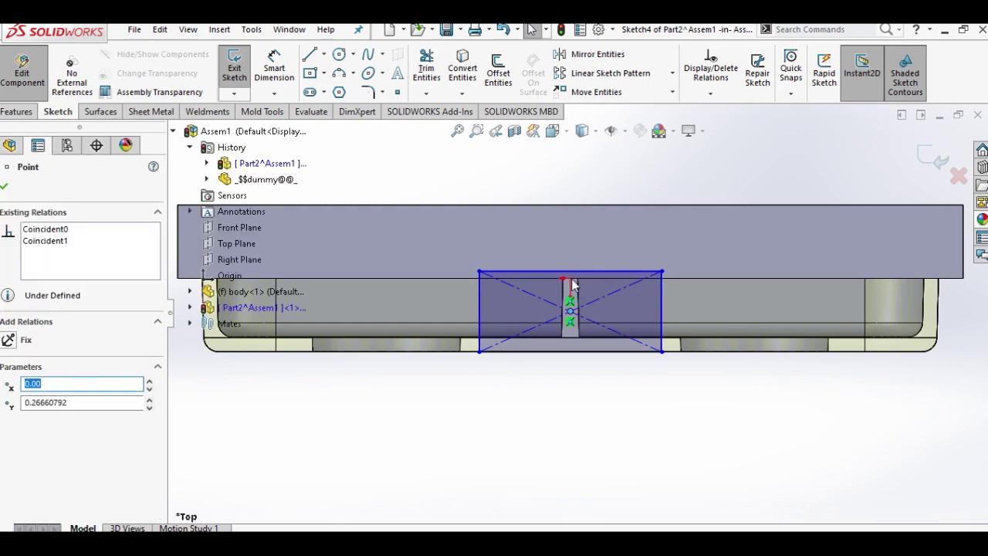
ctrl+click(571, 280)
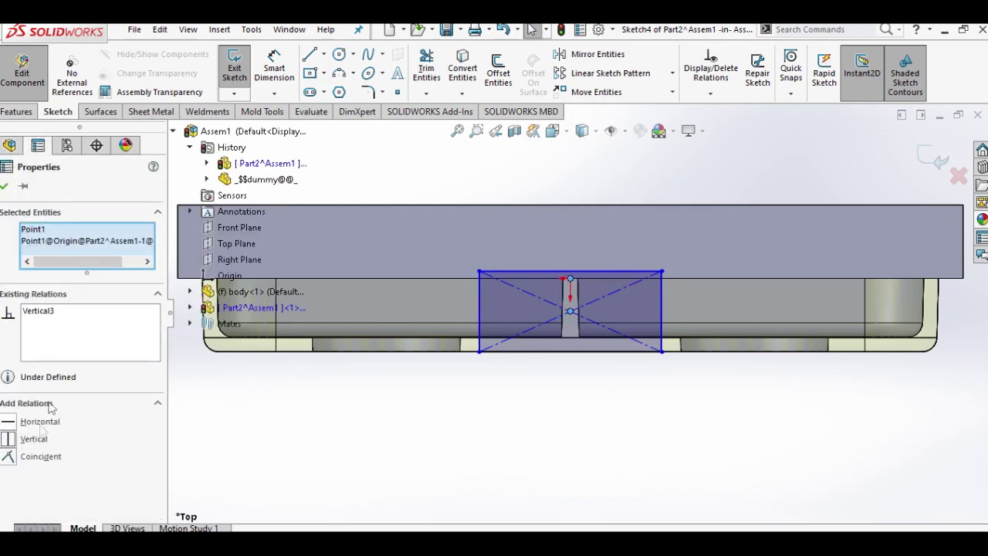
click(5, 188)
click(524, 271)
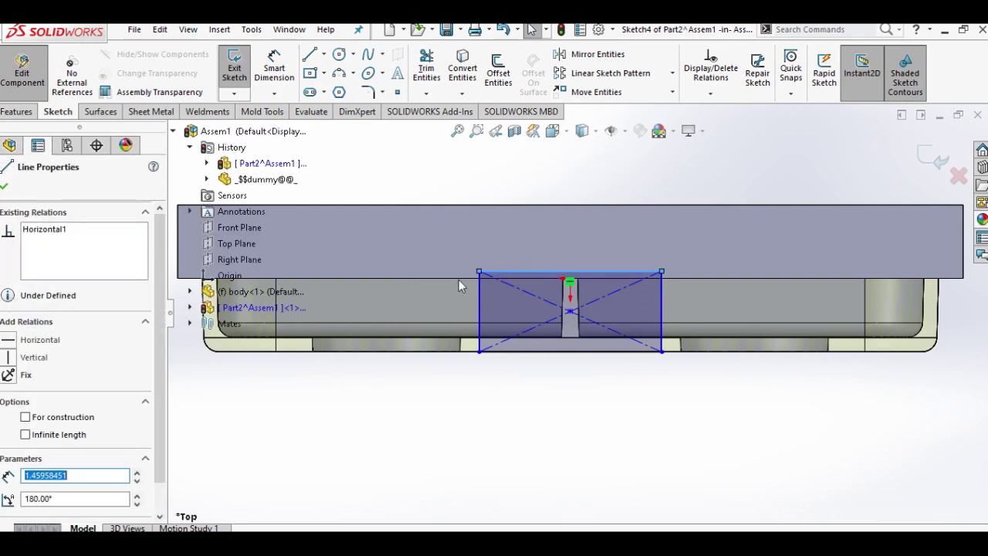
ctrl+click(459, 278)
click(37, 421)
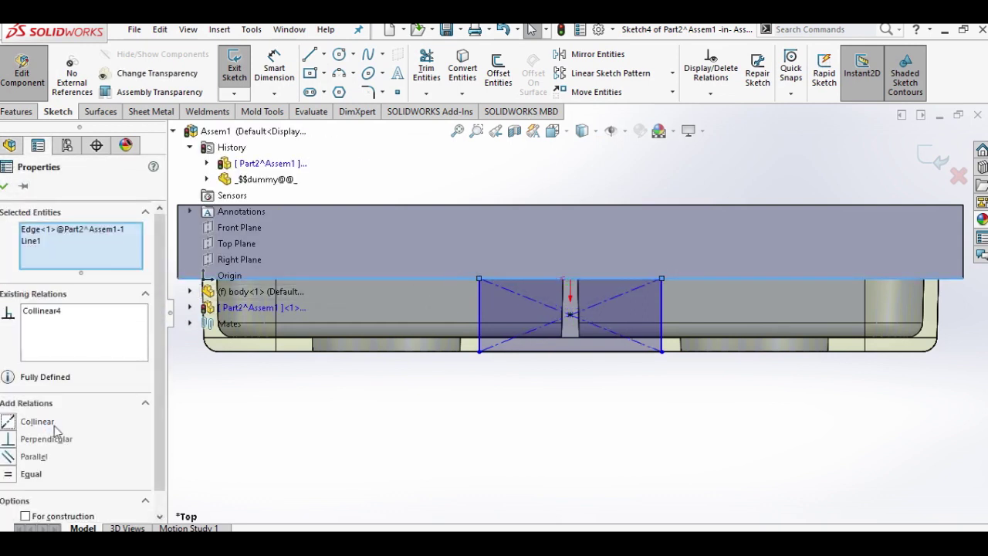
click(5, 187)
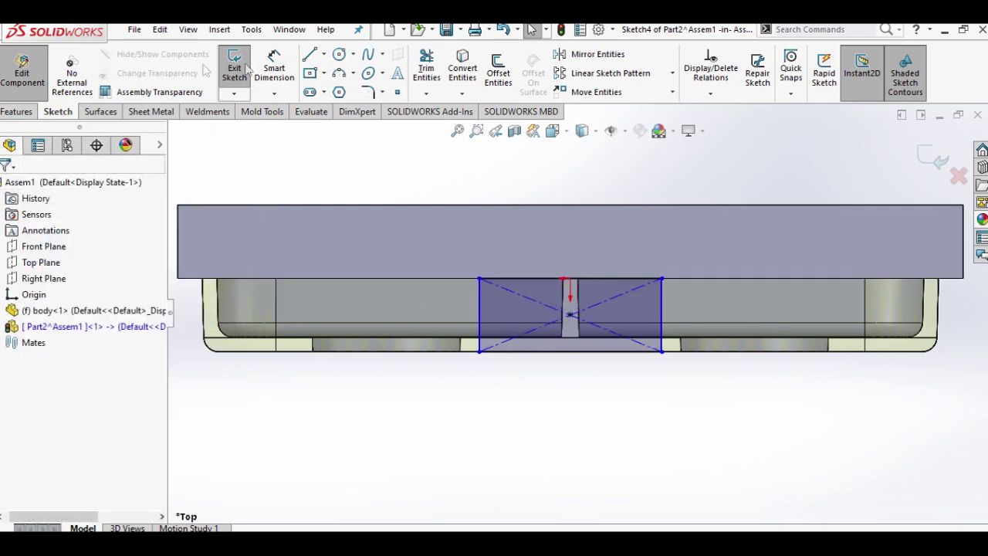
- Dimension the rectangle's width to 45
click(541, 278)
click(552, 231)
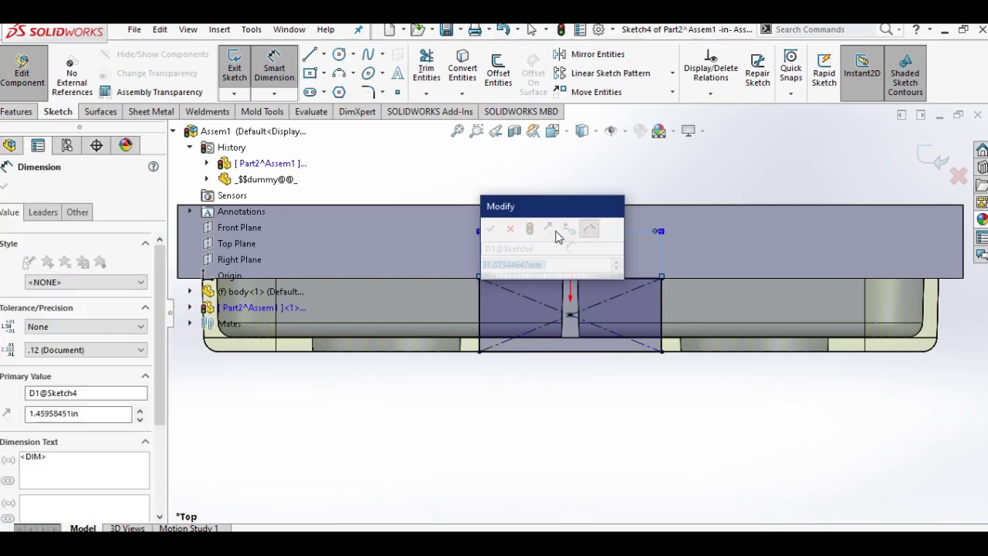
text(45)
key(Return)
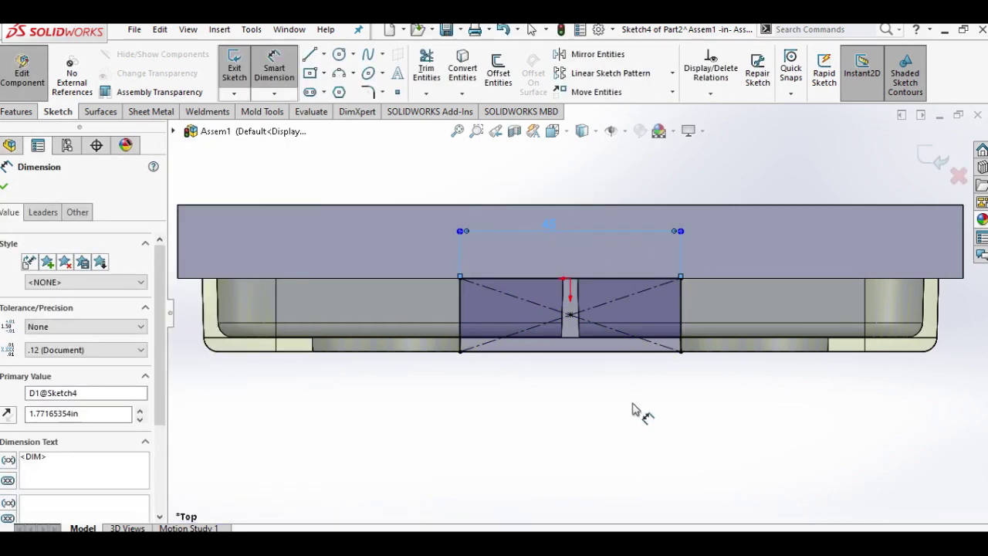
right_click(602, 389)
click(637, 417)
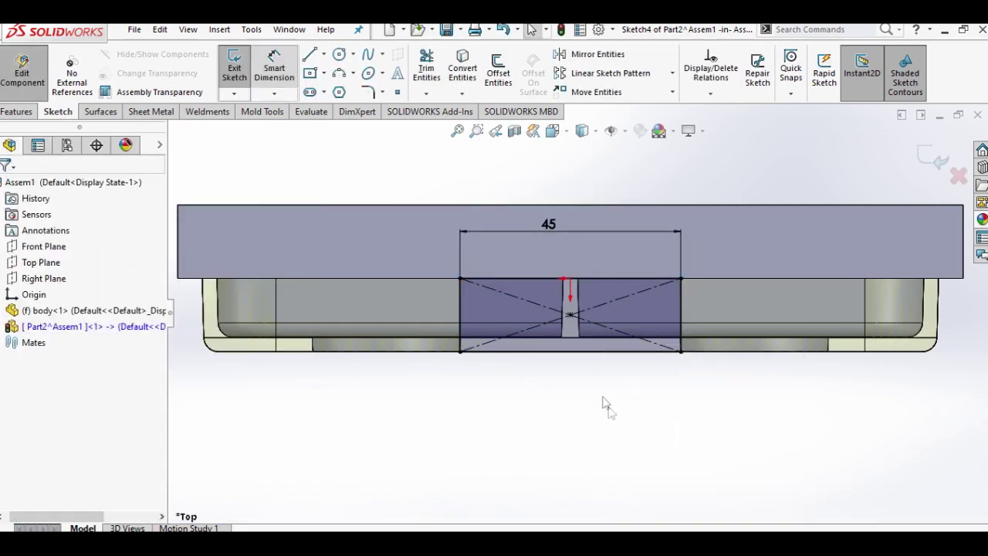
- Dimension the rectangle's height to 7.5 and start an Extruded Boss/Base from it
click(576, 353)
key(Escape)
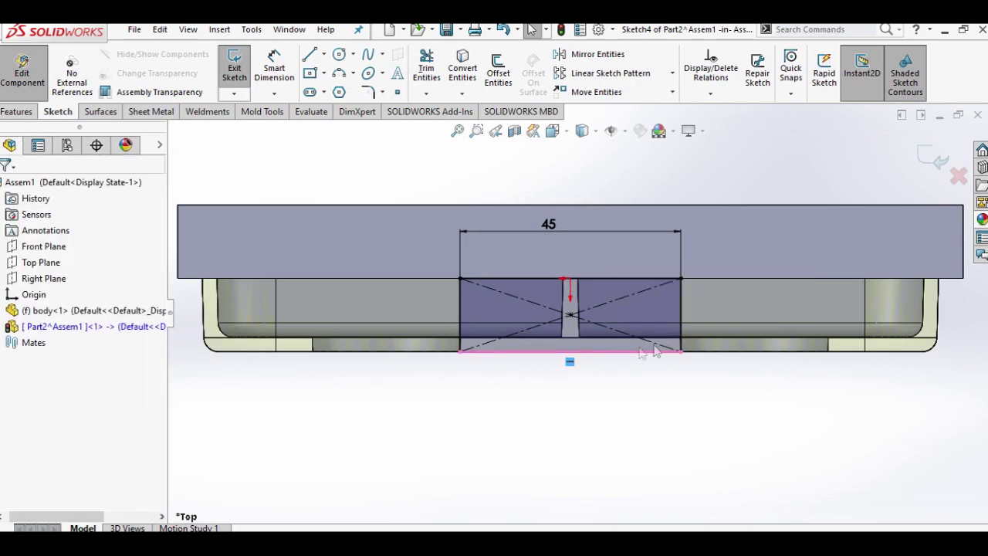
click(679, 346)
key(Escape)
click(679, 350)
click(274, 69)
click(461, 305)
click(425, 307)
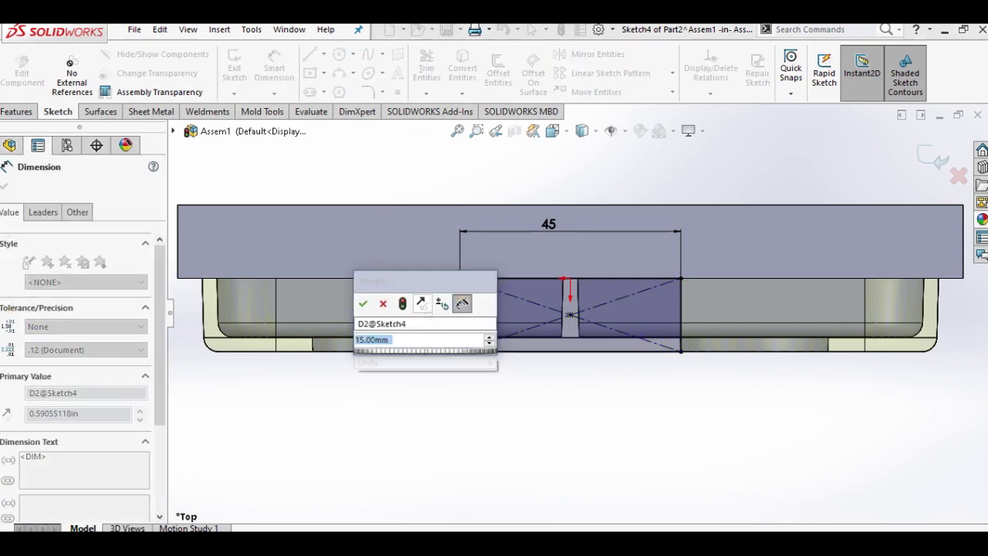
text(7.5)
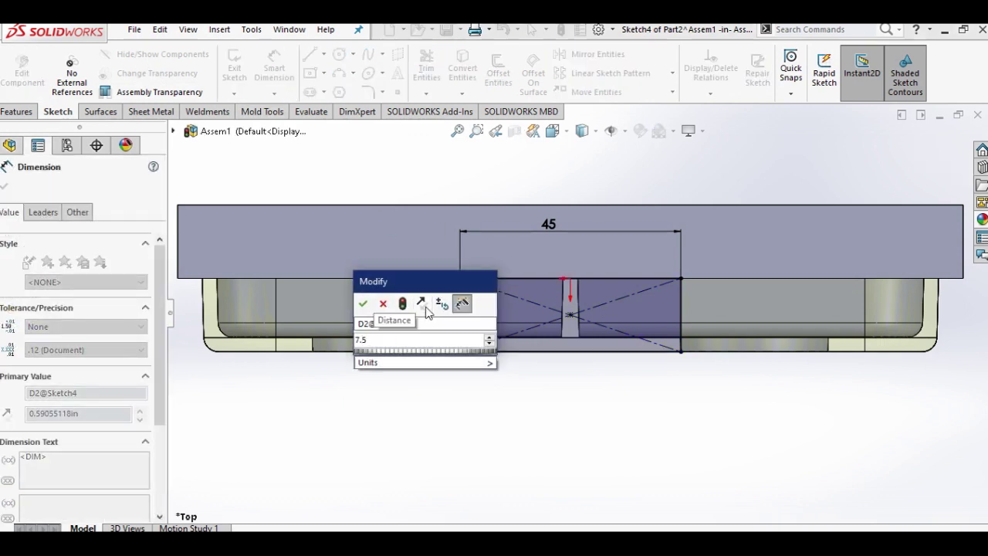
key(Return)
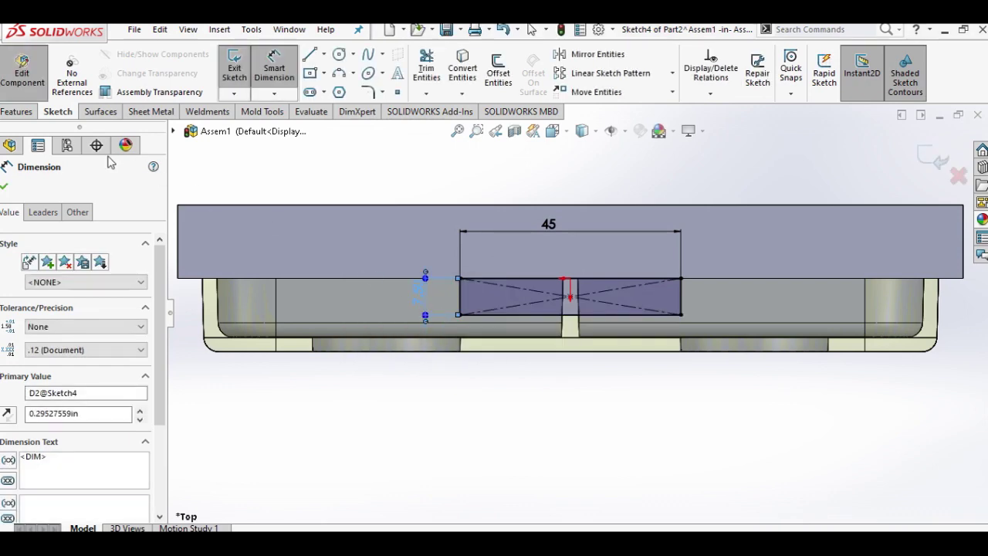
click(4, 186)
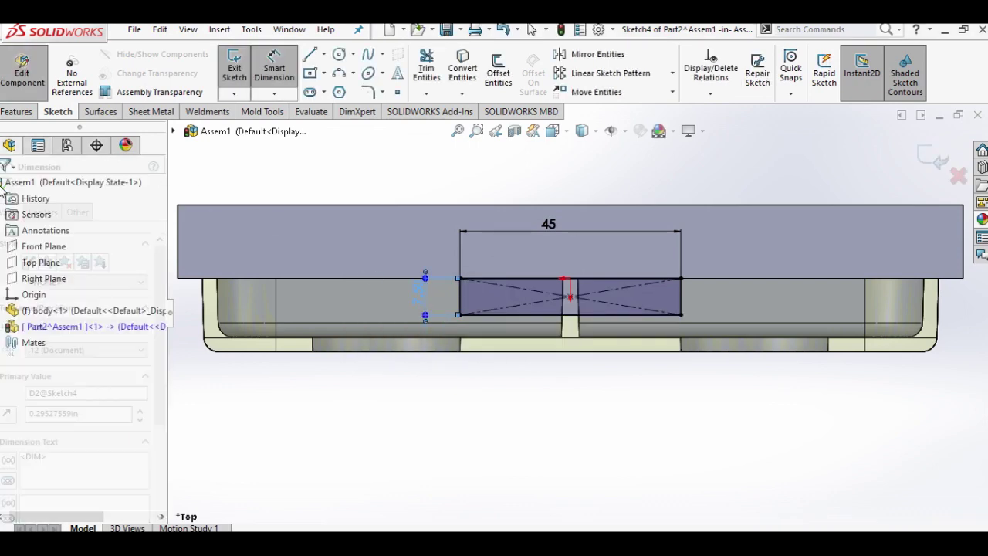
click(16, 112)
click(240, 72)
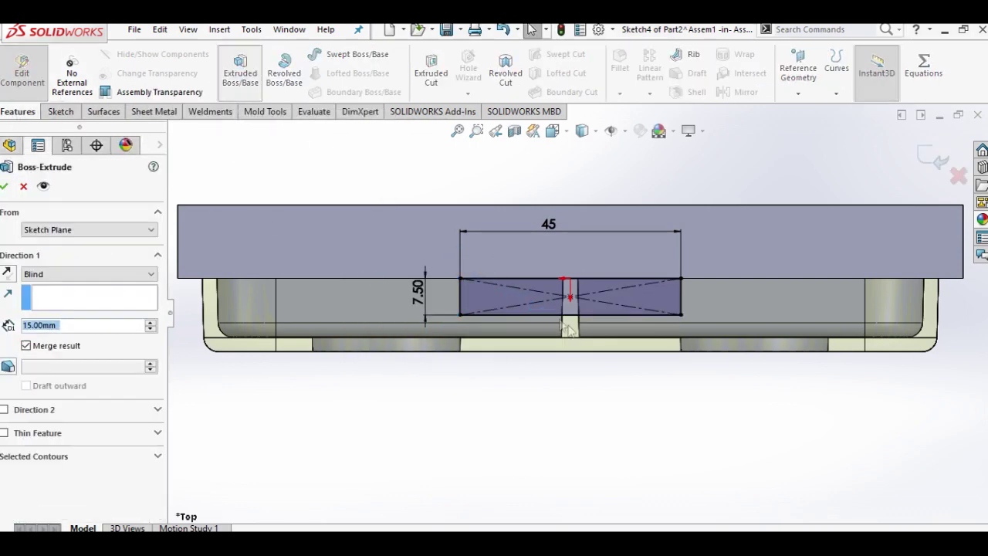
- Reverse the extrusion toward the tray and extrude the tab 7.5 mm deep
click(8, 274)
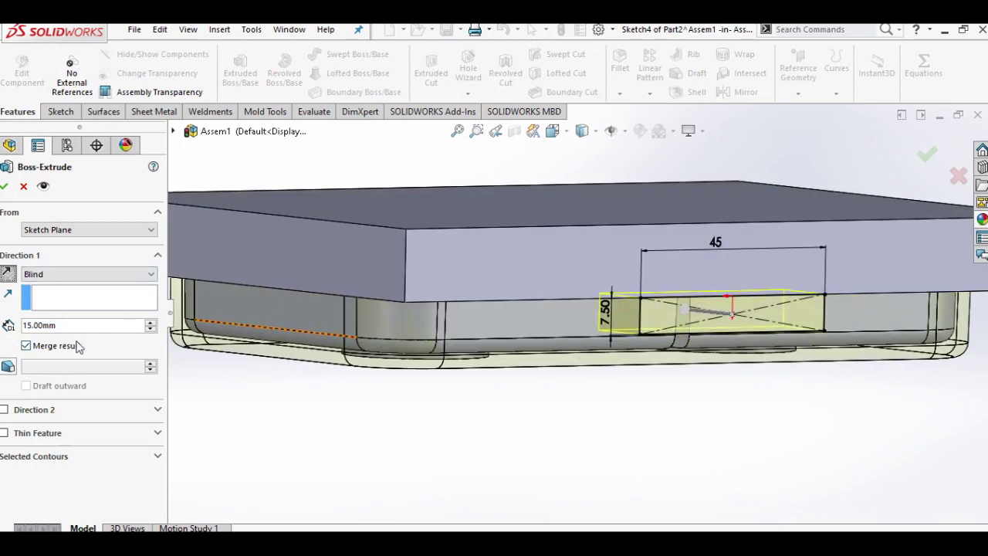
text(7.5)
key(Return)
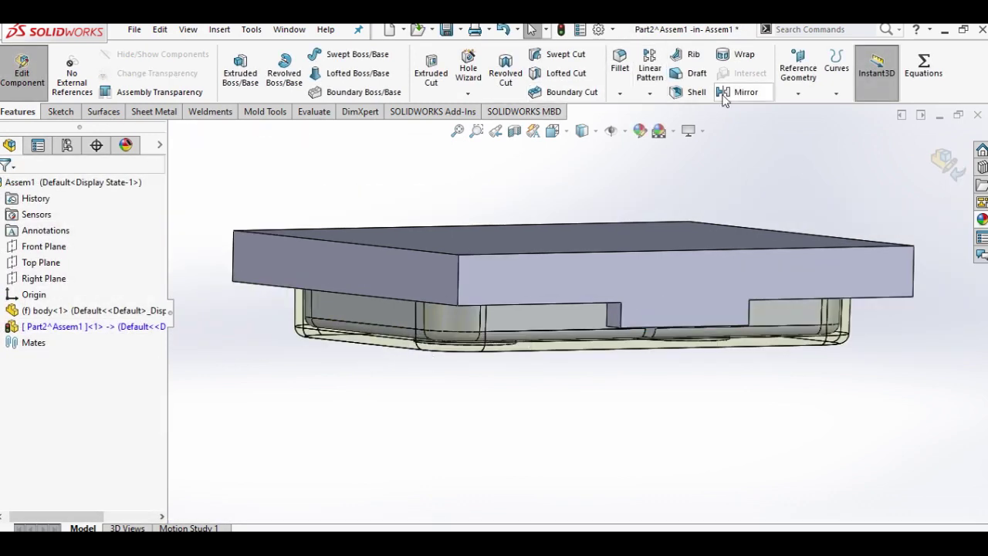
click(802, 94)
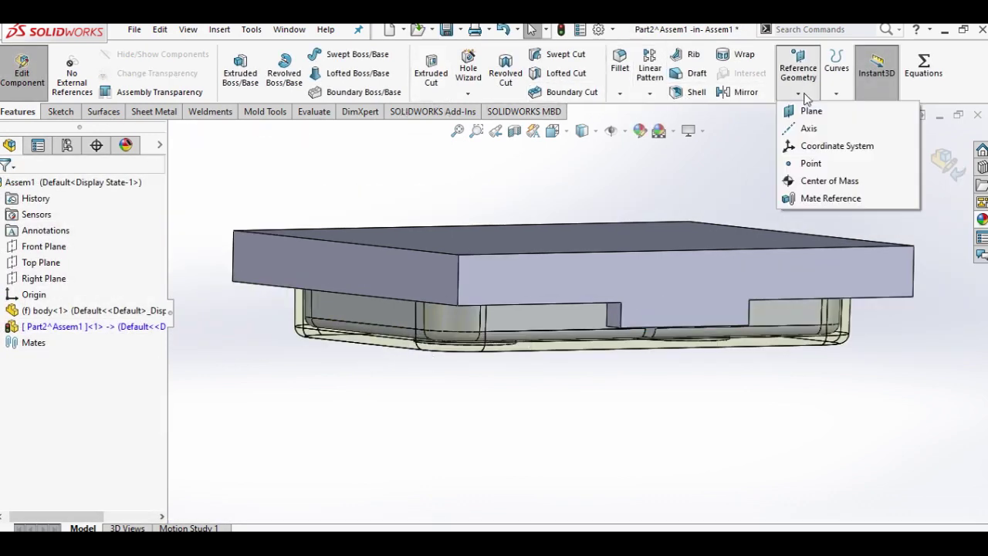
- Create a reference plane between the block's two opposite end faces
click(810, 128)
click(671, 281)
middle_drag(672, 281, 486, 290)
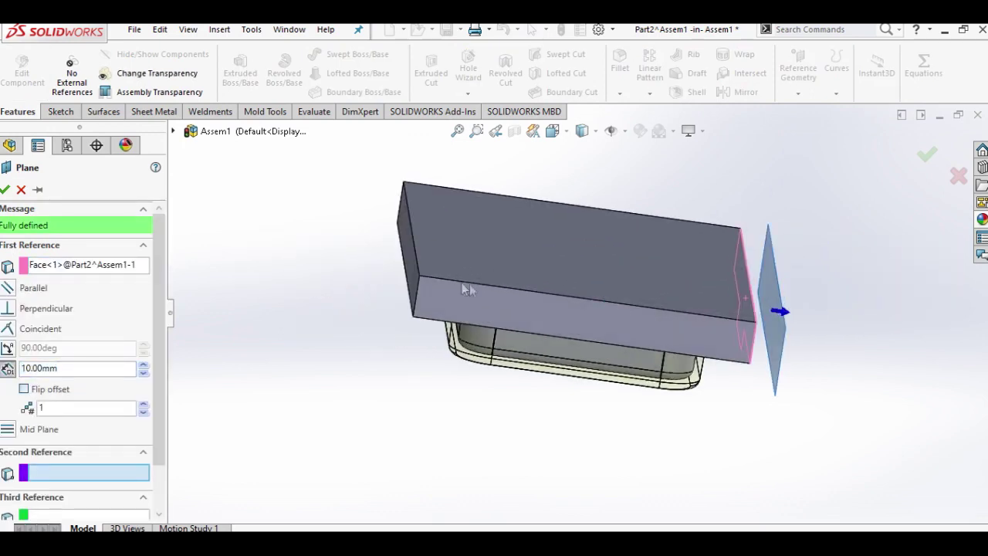
click(412, 271)
mouse_move(348, 384)
middle_down()
mouse_move(315, 354)
mouse_move(331, 369)
middle_up()
click(5, 190)
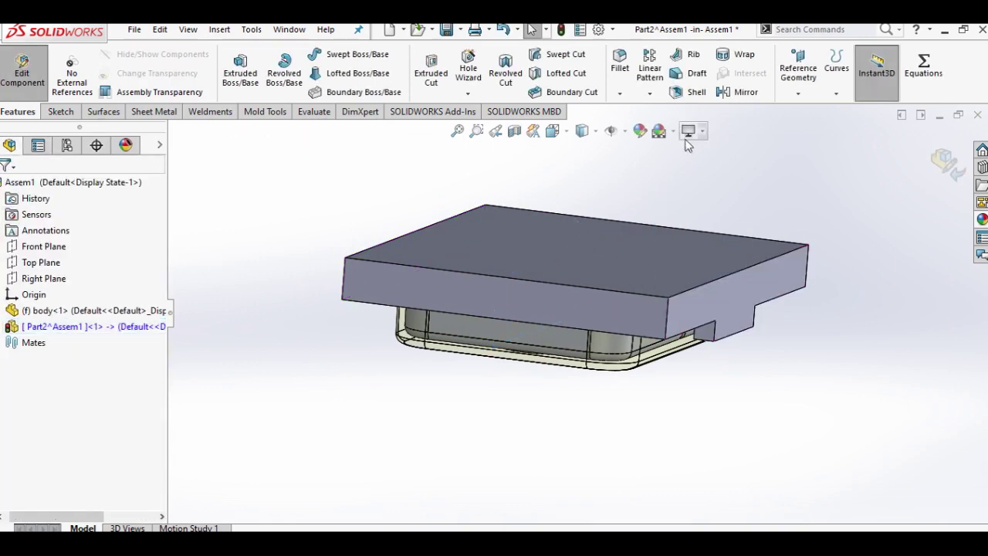
- Set the viewport background to Plain White and cancel a started mirror feature
click(665, 130)
click(694, 169)
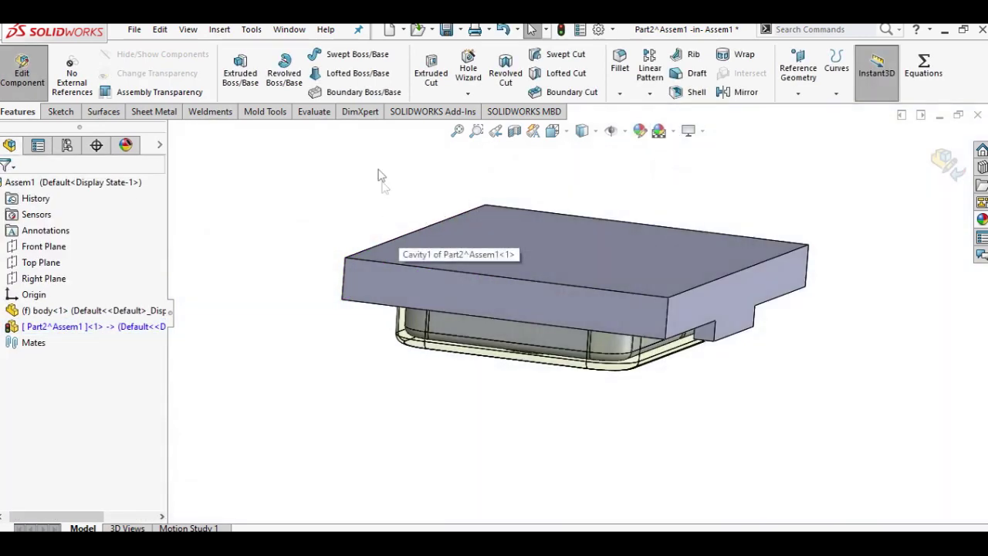
click(746, 92)
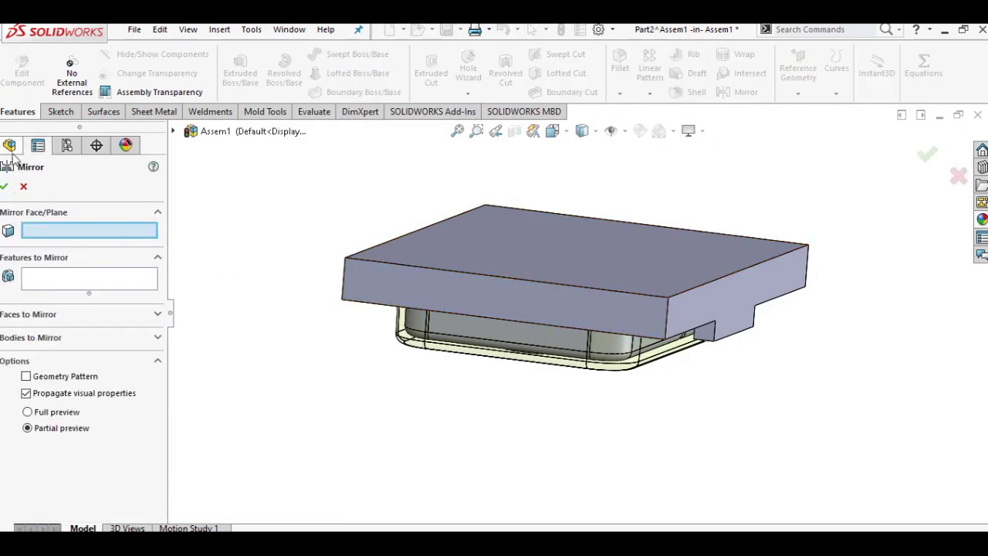
click(173, 131)
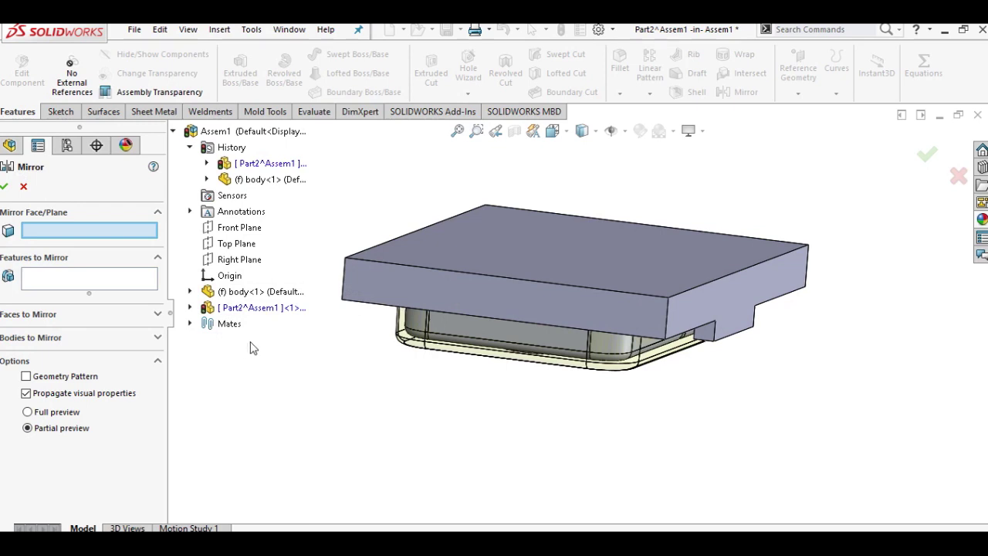
click(23, 186)
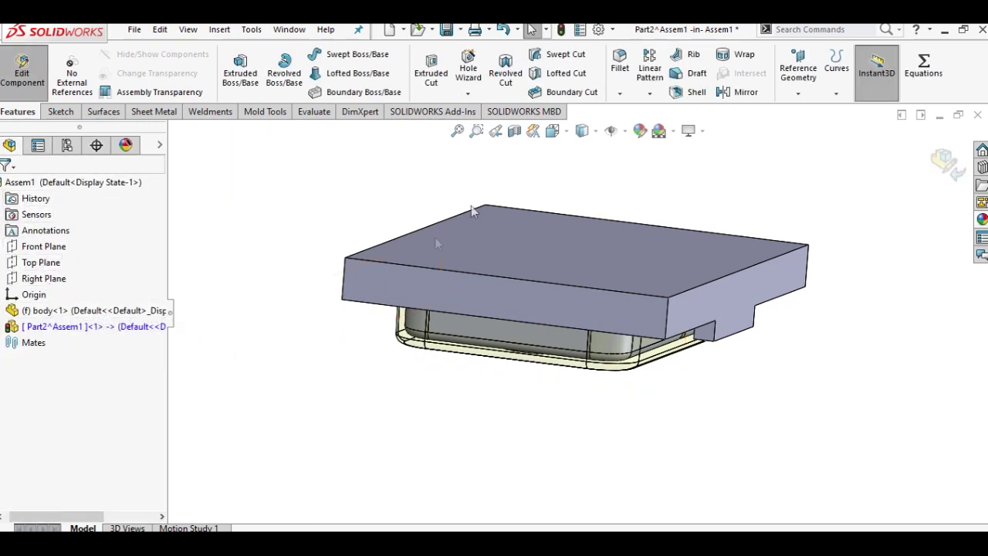
- Create Plane2 midway between the block's two opposite side faces
click(797, 93)
click(804, 109)
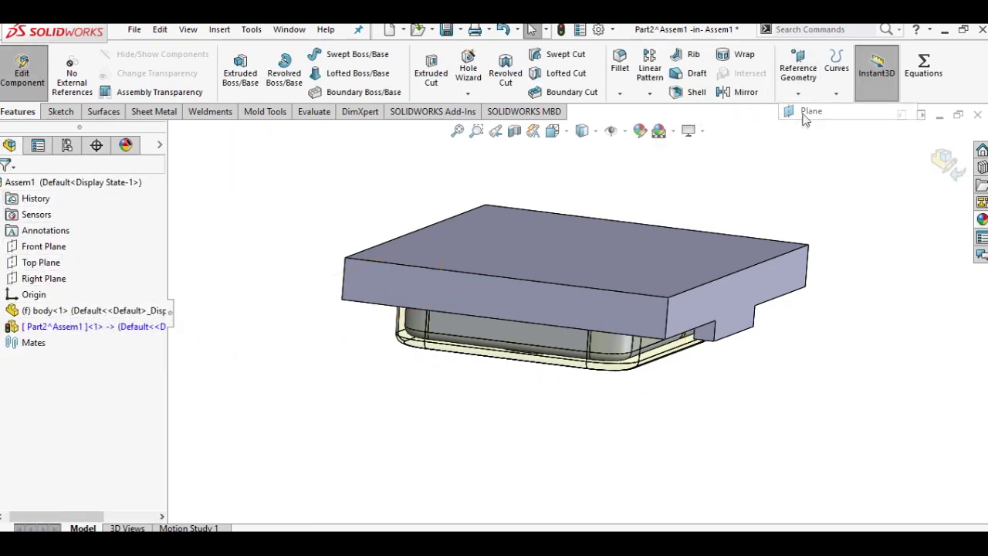
click(720, 295)
middle_drag(613, 299, 467, 280)
click(463, 284)
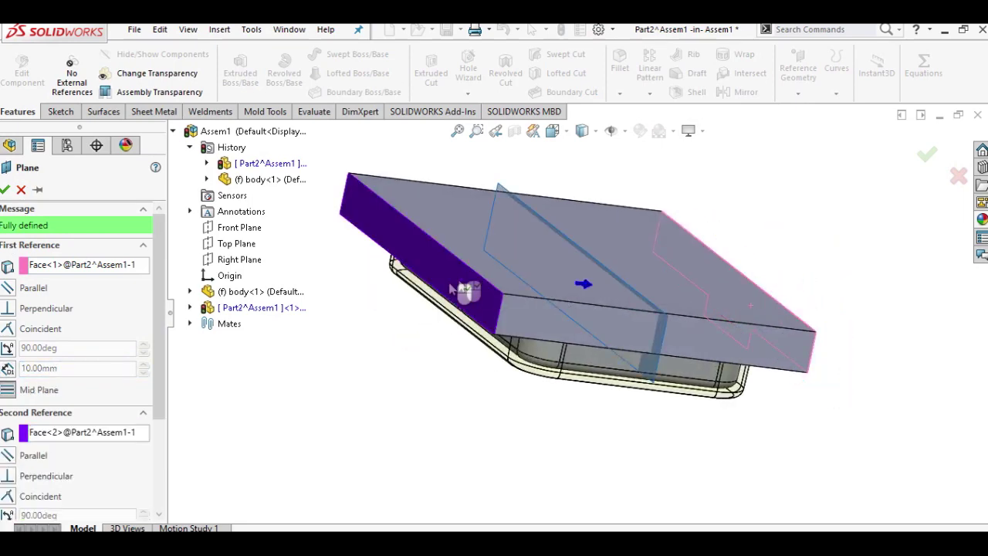
click(4, 190)
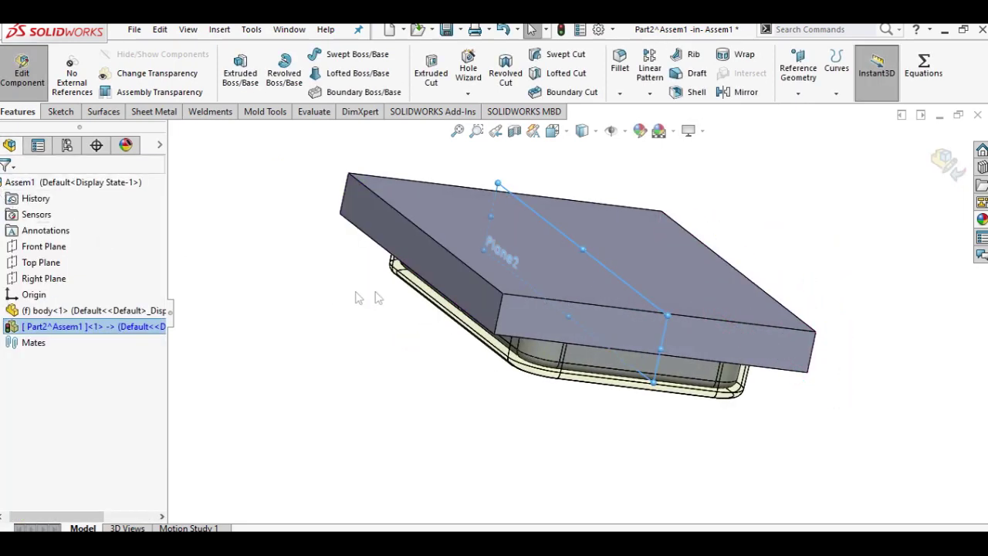
- Mirror the Boss-Extrude3 notch across Plane2 onto the opposite side
click(743, 94)
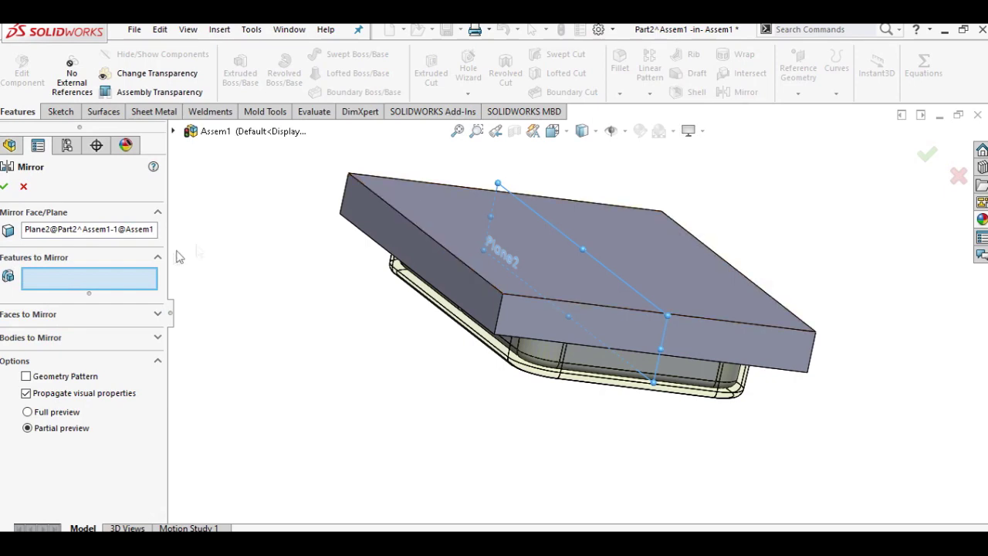
key(c)
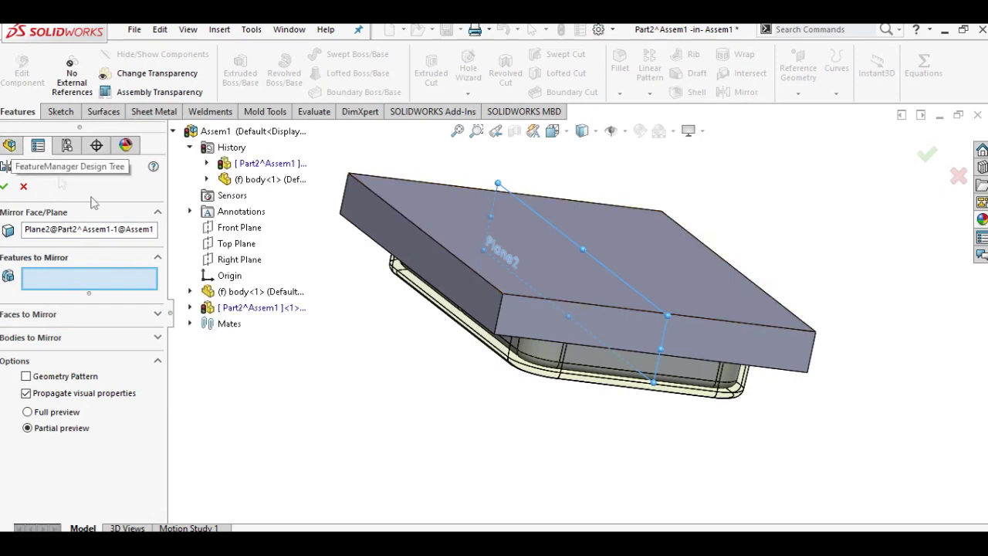
middle_drag(694, 363, 727, 320)
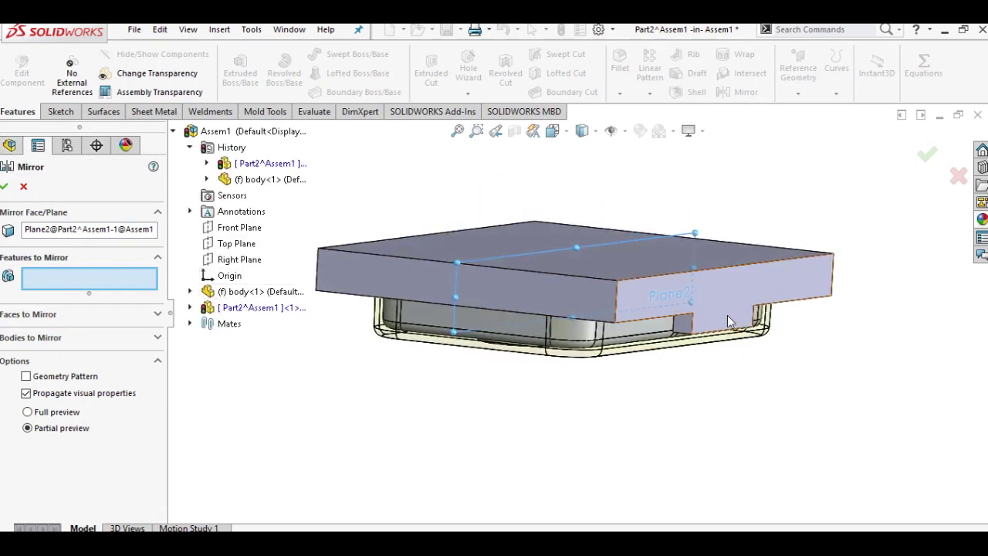
click(727, 321)
right_click(54, 274)
click(100, 280)
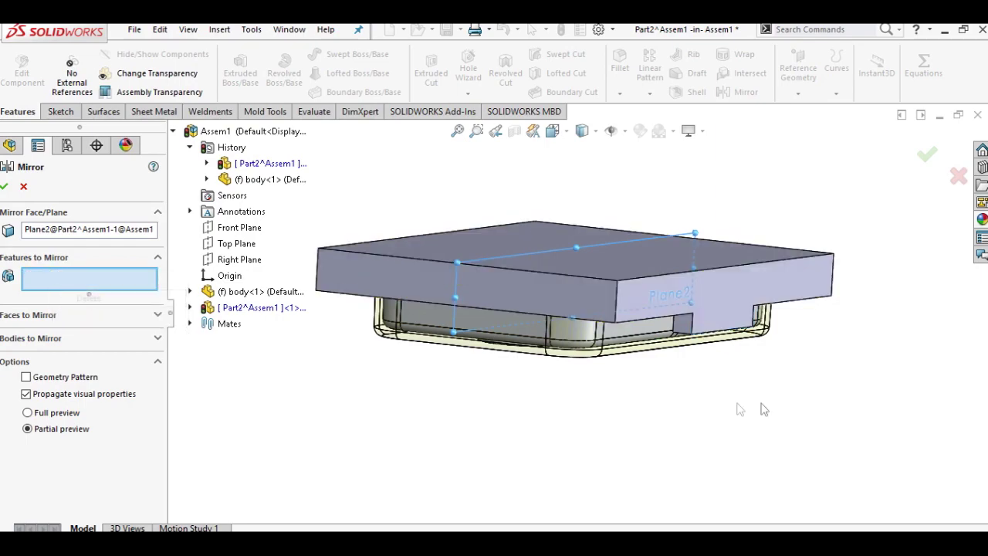
middle_drag(663, 339, 715, 289)
click(715, 288)
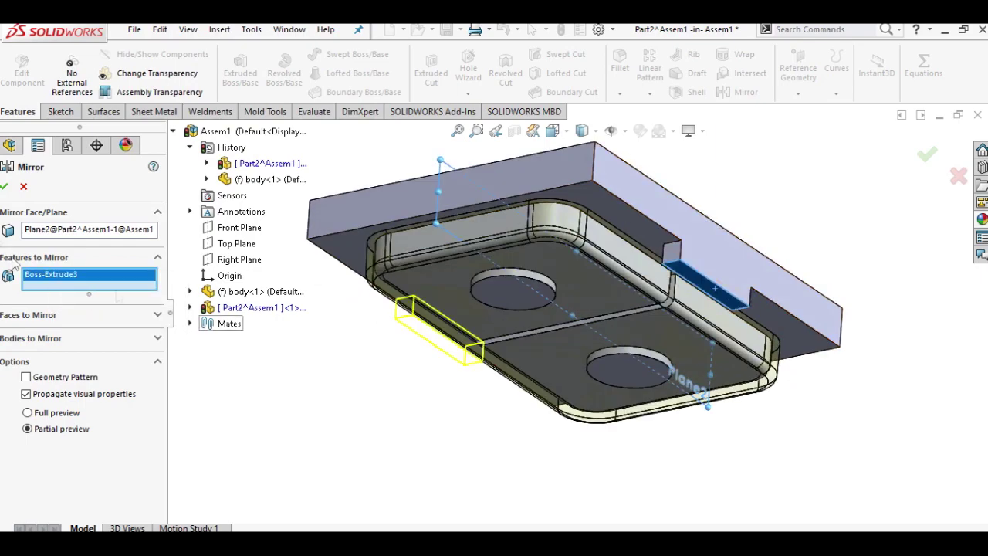
click(5, 188)
- Finish editing the part and show the assembly in Front view
mouse_move(435, 348)
middle_down()
mouse_move(489, 293)
mouse_move(520, 401)
mouse_move(905, 193)
middle_up()
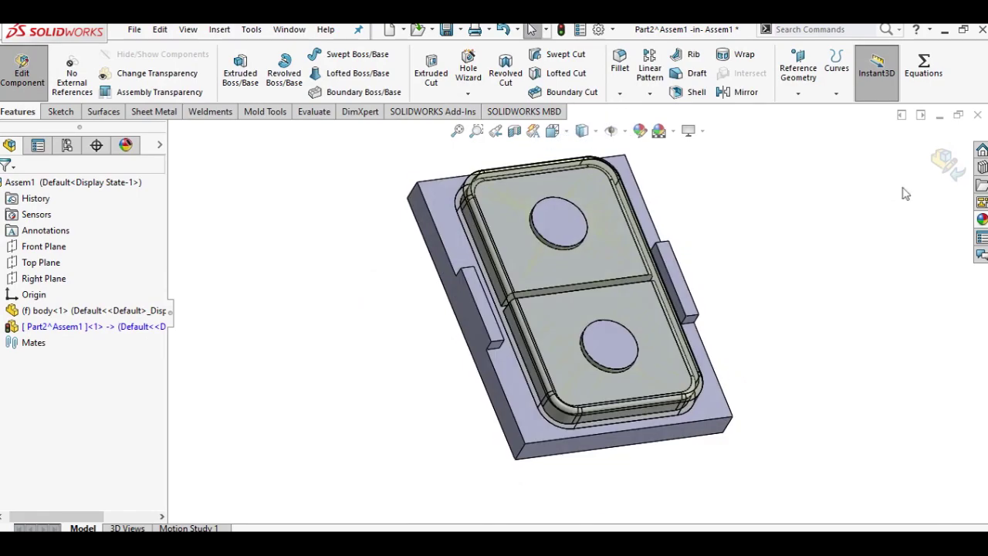
click(949, 174)
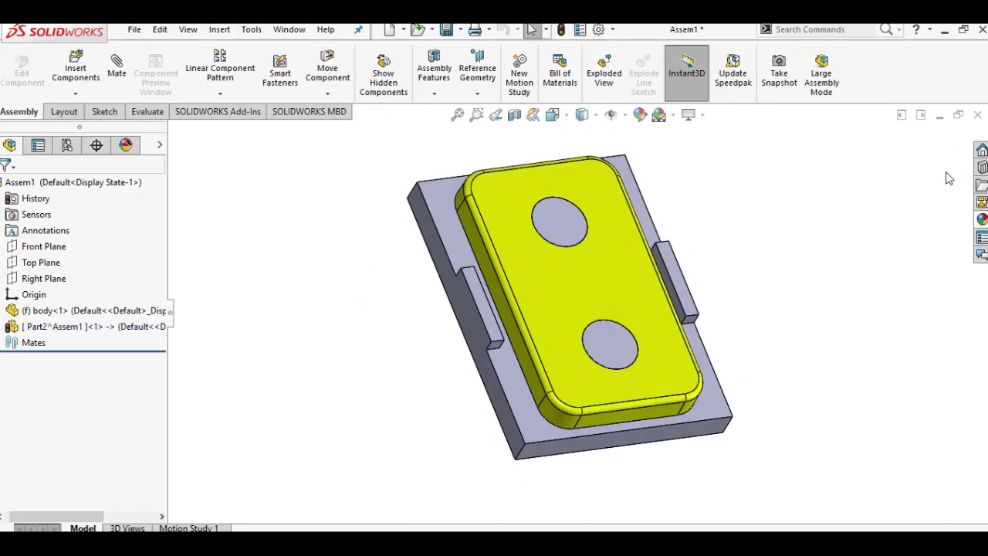
click(552, 115)
click(579, 367)
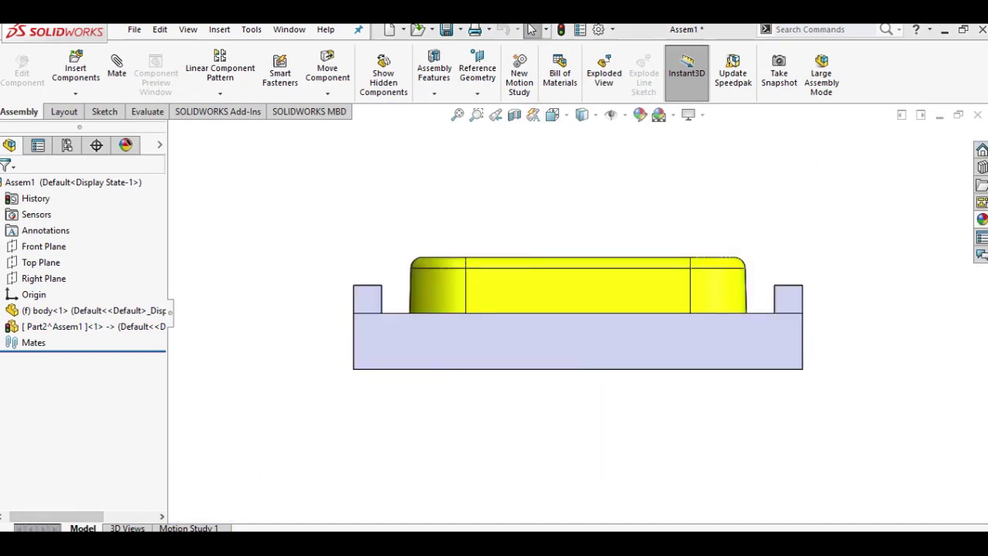
click(76, 93)
click(84, 131)
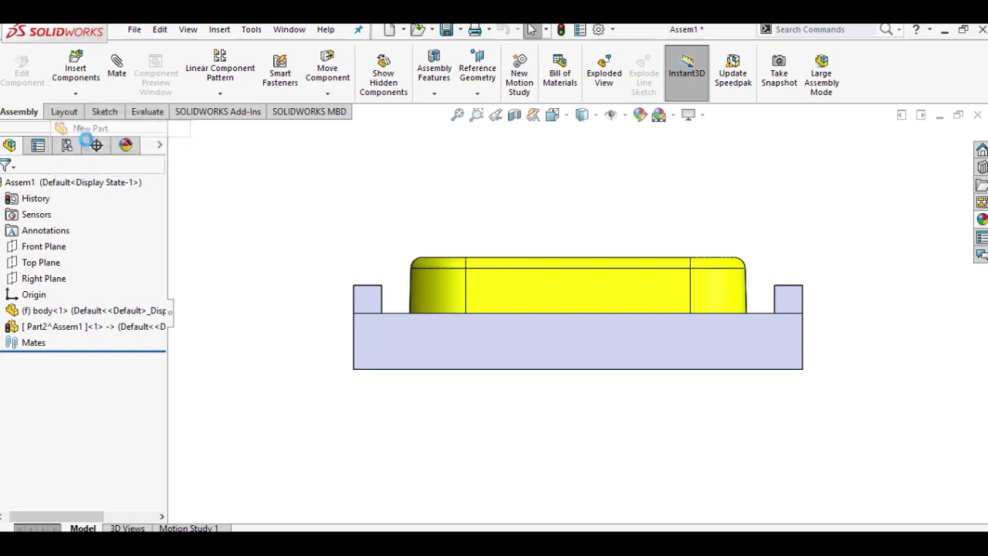
- Sketch a center rectangle on the base face, from the center line's midpoint to the block corner
key(ctrl+7)
click(408, 371)
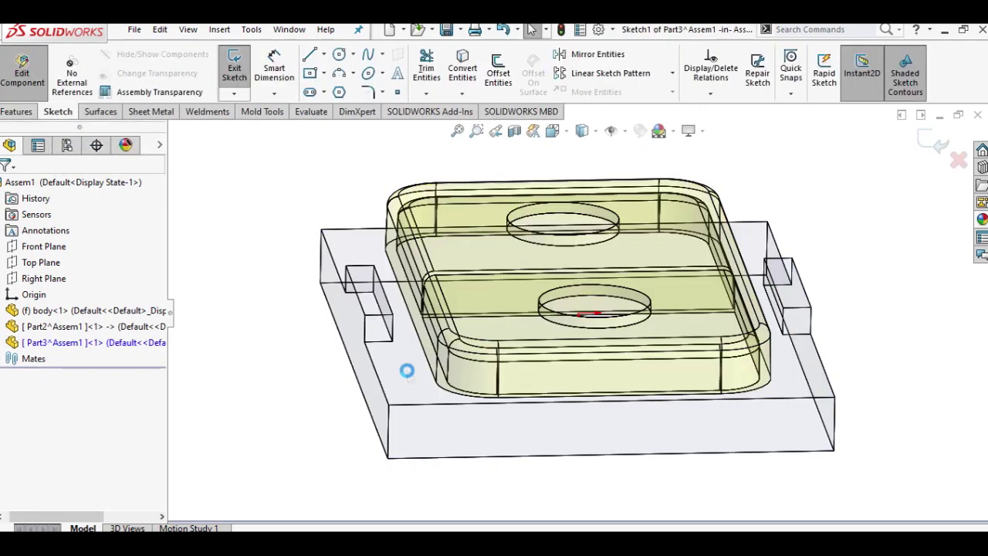
click(552, 131)
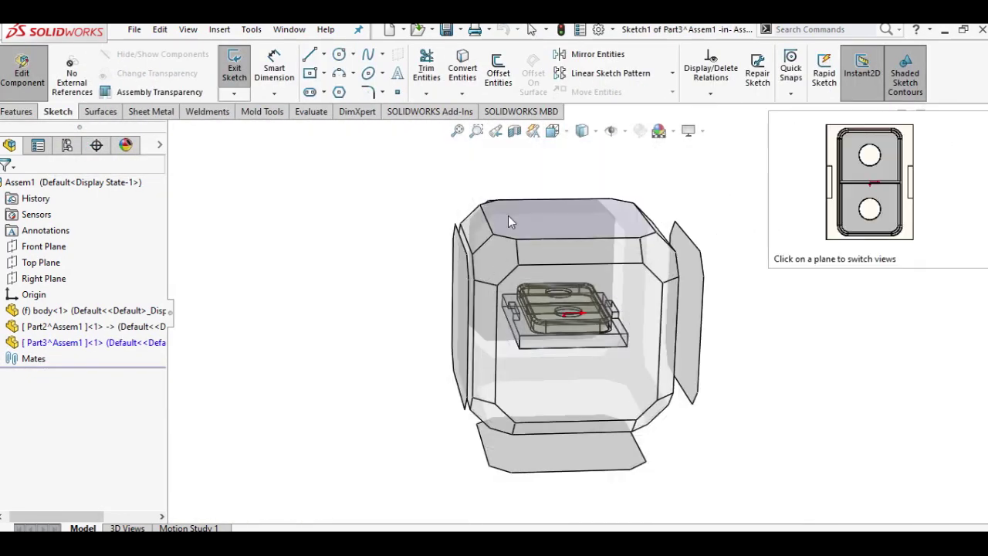
click(508, 216)
click(324, 73)
click(357, 111)
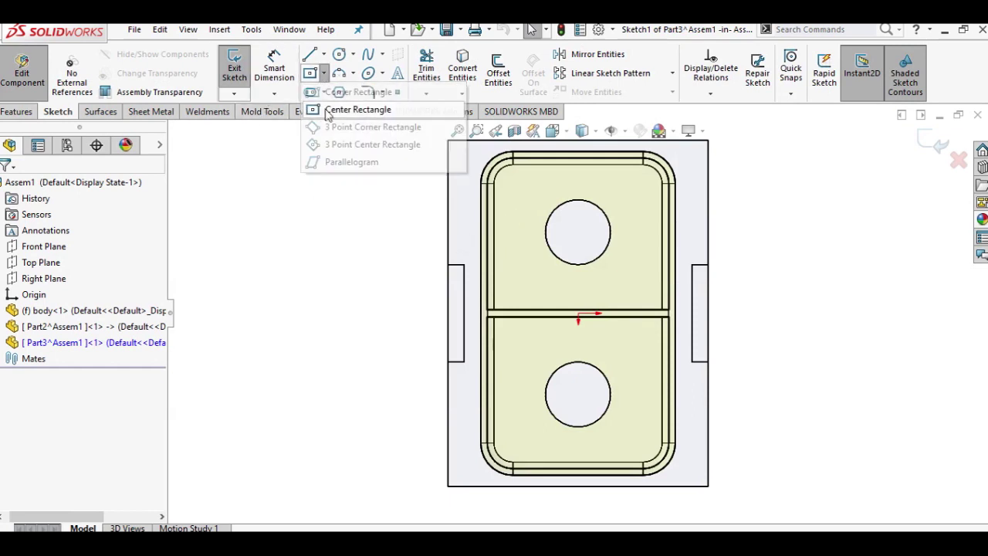
click(577, 314)
scroll(706, 474, down, 2)
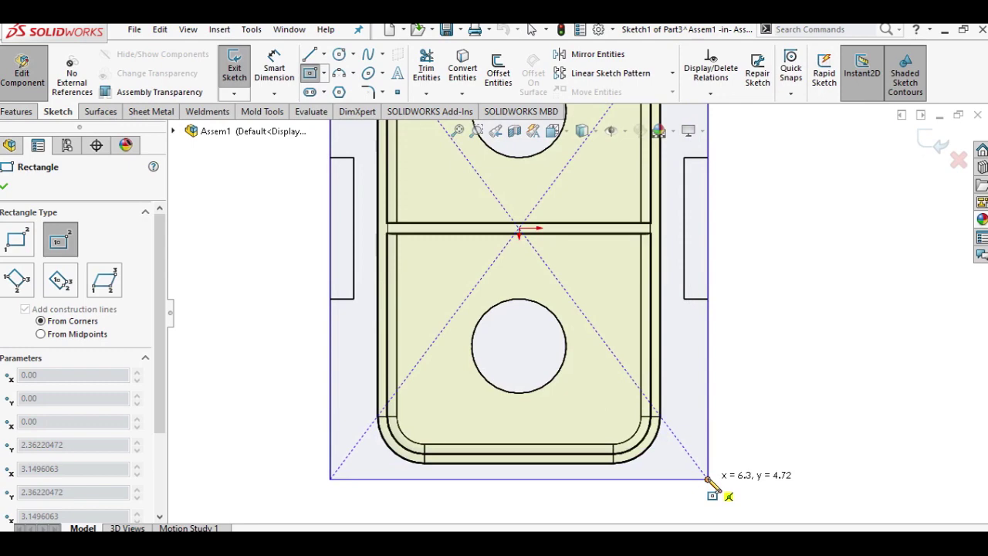
click(708, 478)
right_click(757, 275)
click(787, 282)
scroll(540, 302, up, 3)
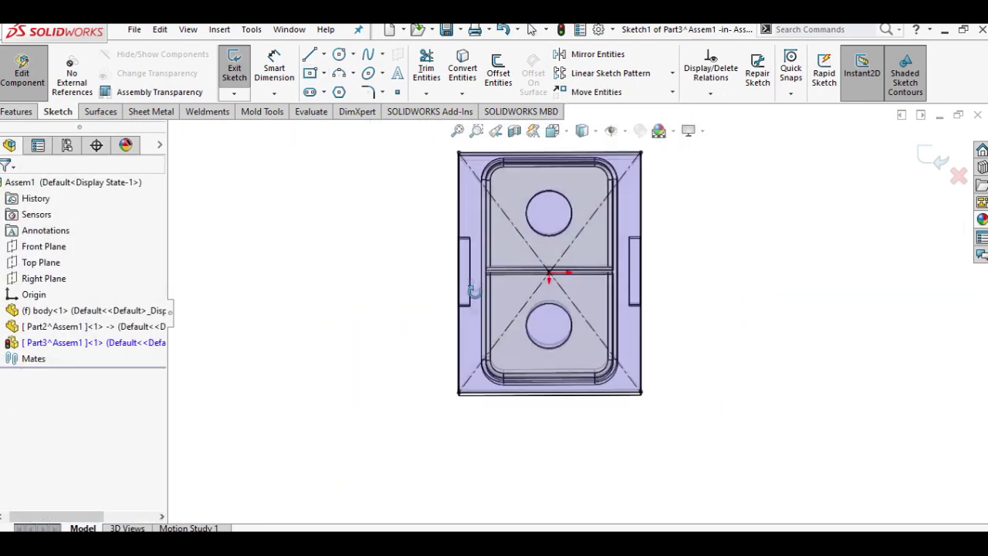
- Extrude the rectangle 22.5 mm upward into a solid top block
click(16, 112)
click(232, 78)
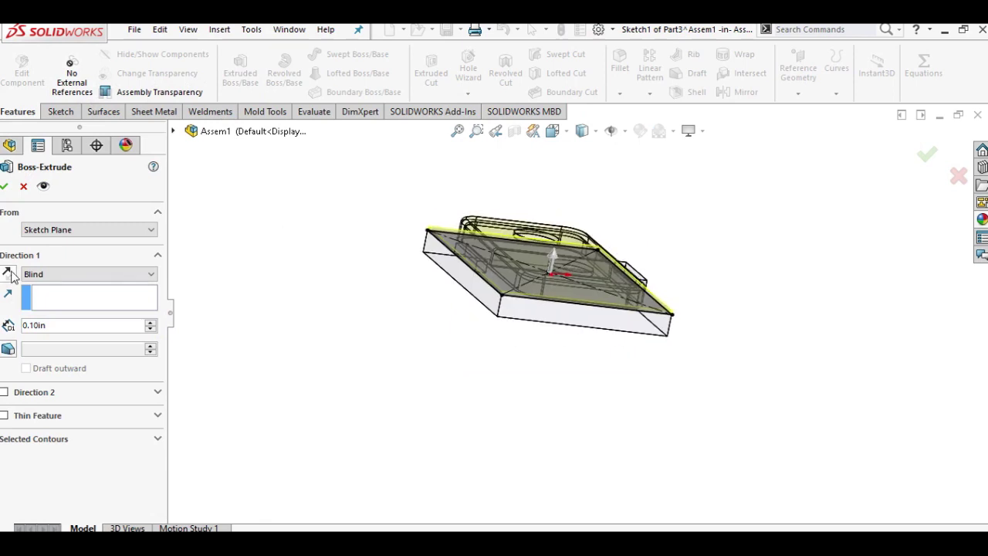
click(9, 274)
double_click(109, 326)
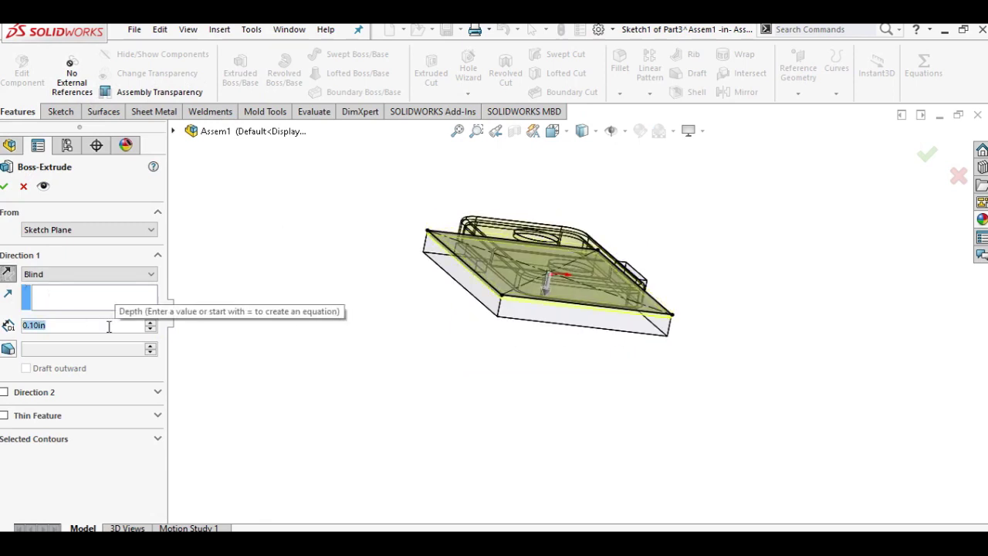
text(22.5)
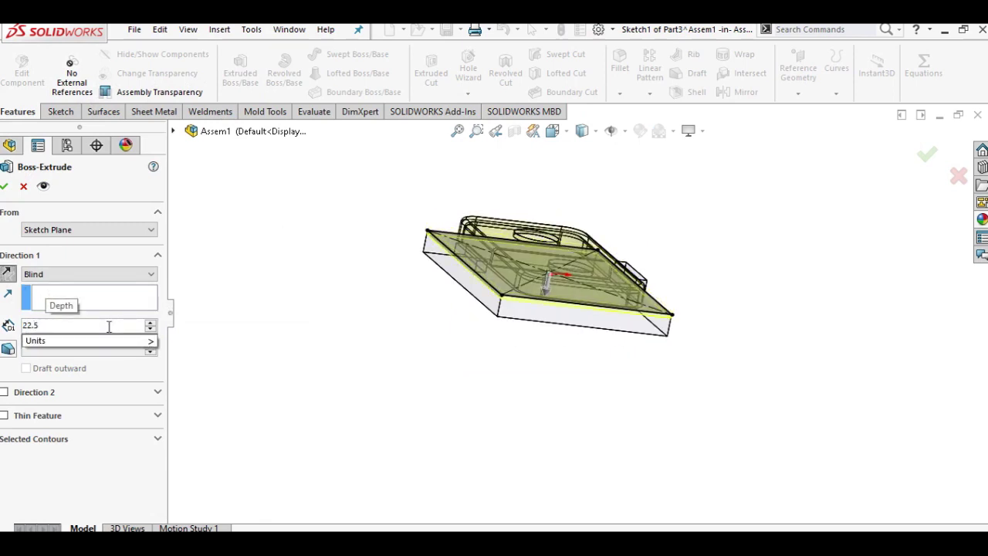
text(mm)
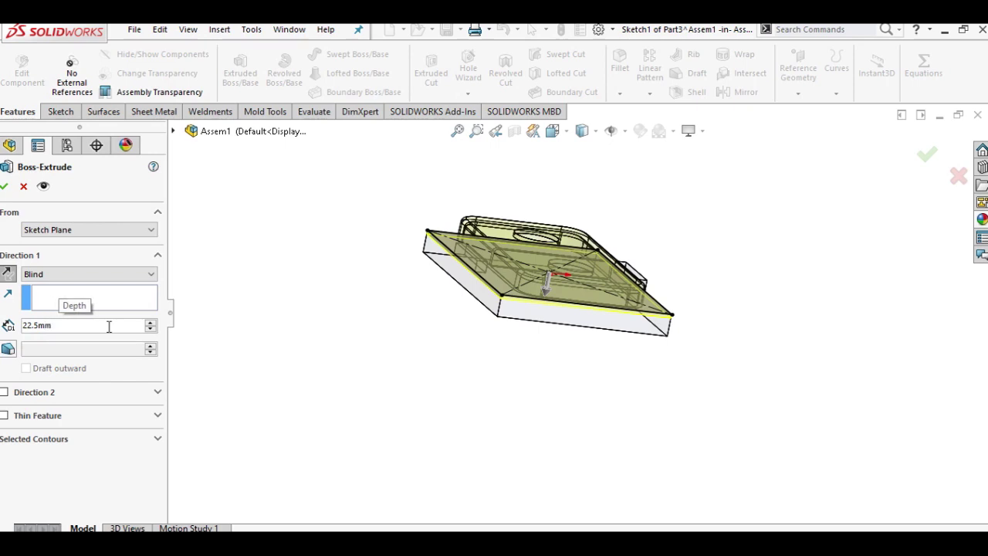
key(Return)
click(7, 276)
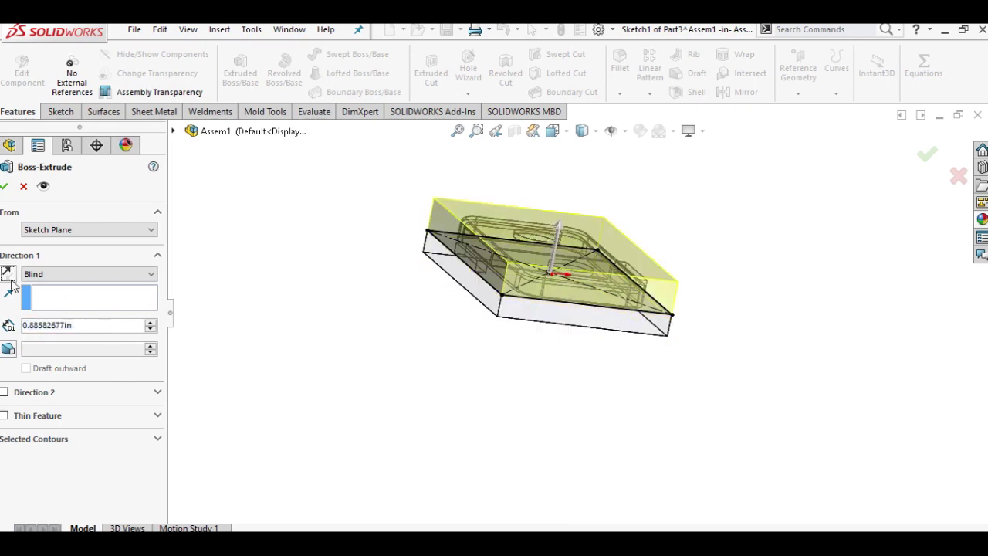
click(5, 189)
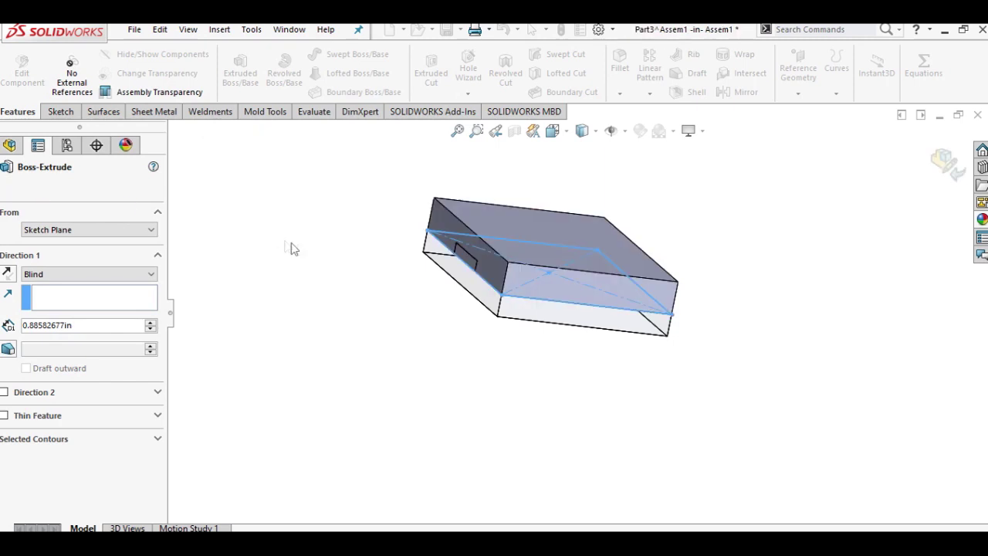
middle_drag(345, 198, 346, 193)
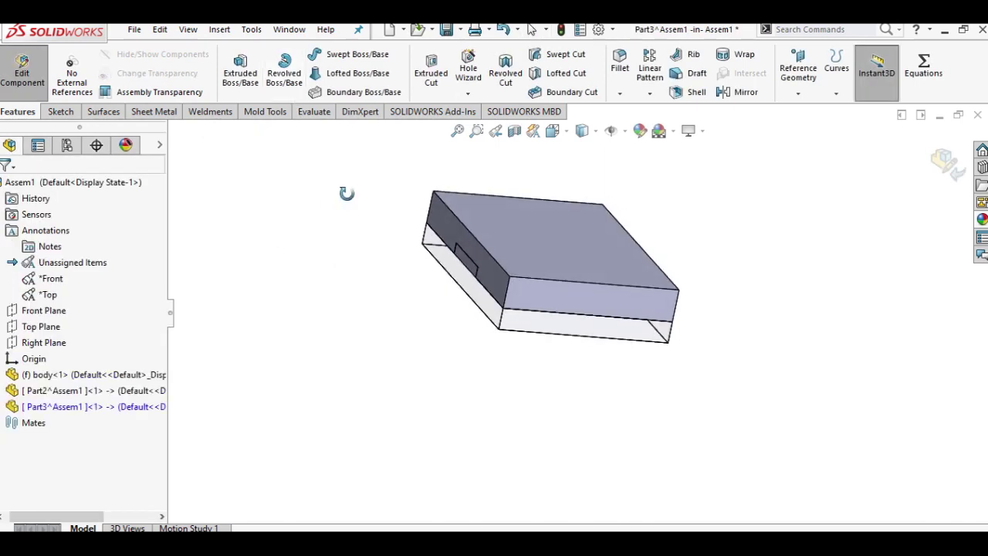
- Cut a Cavity into the top block using the tray body and lower block, then exit part editing
click(219, 29)
mouse_move(244, 99)
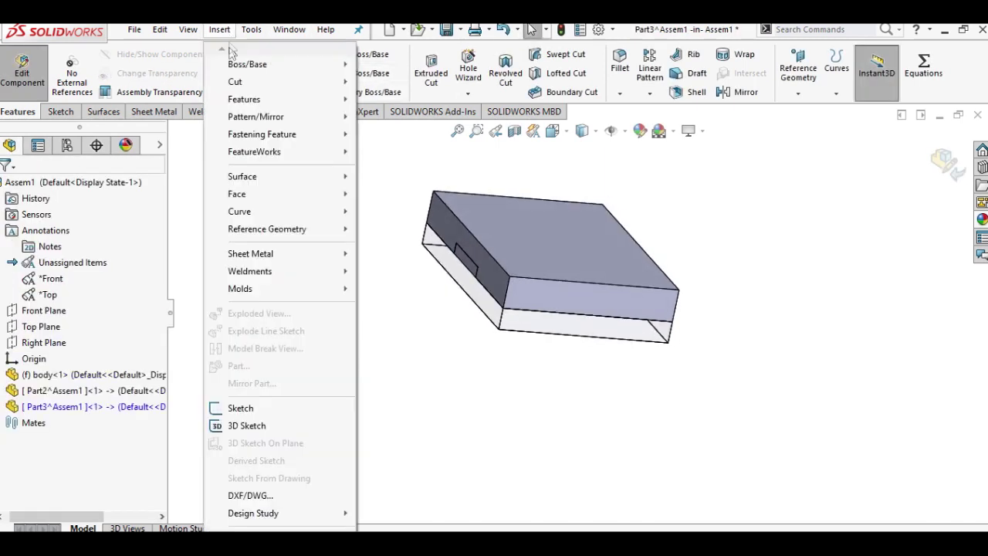
click(391, 380)
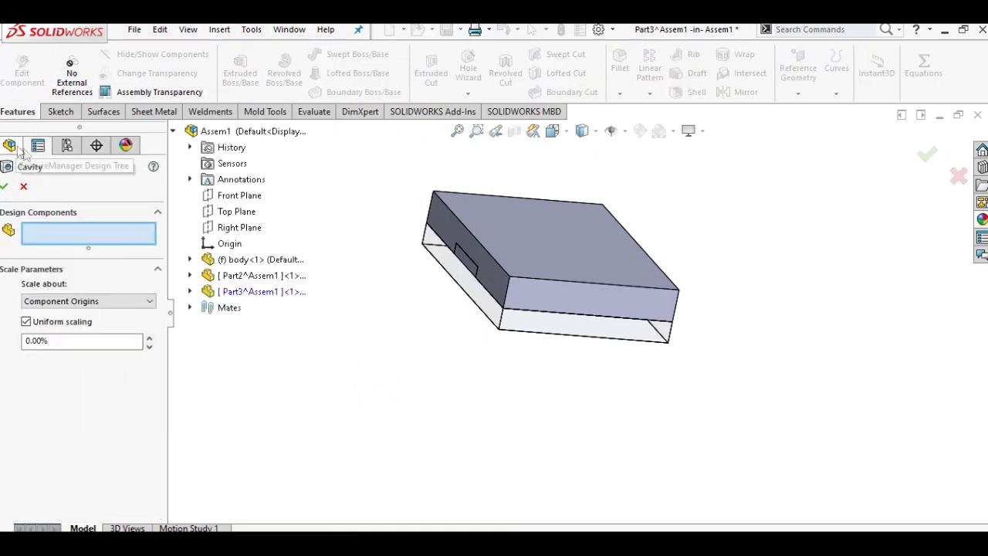
click(235, 260)
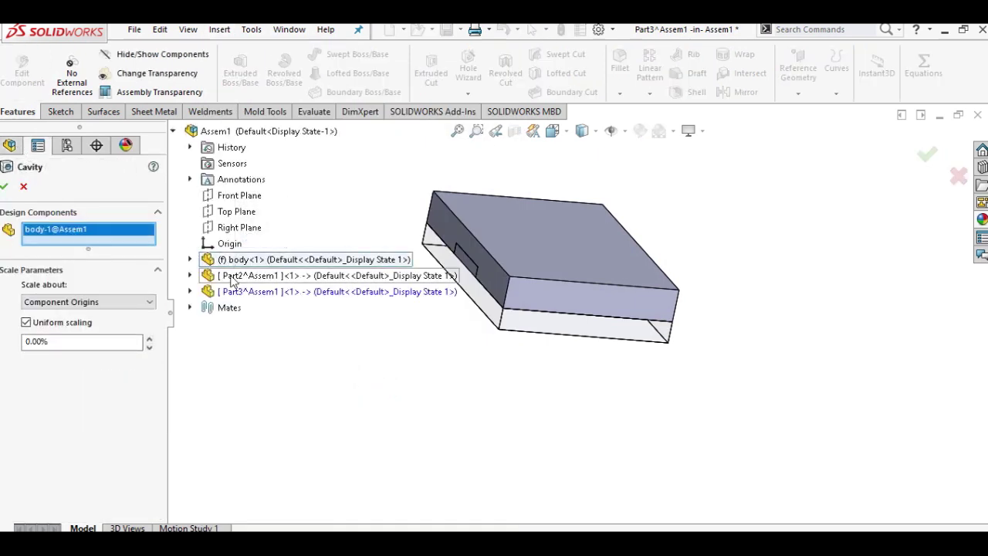
click(231, 278)
click(6, 187)
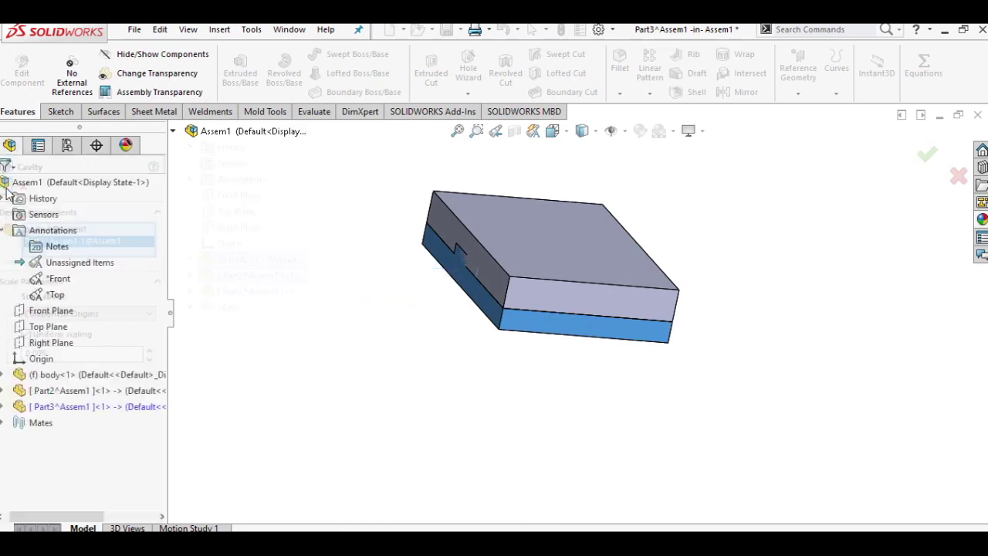
click(938, 168)
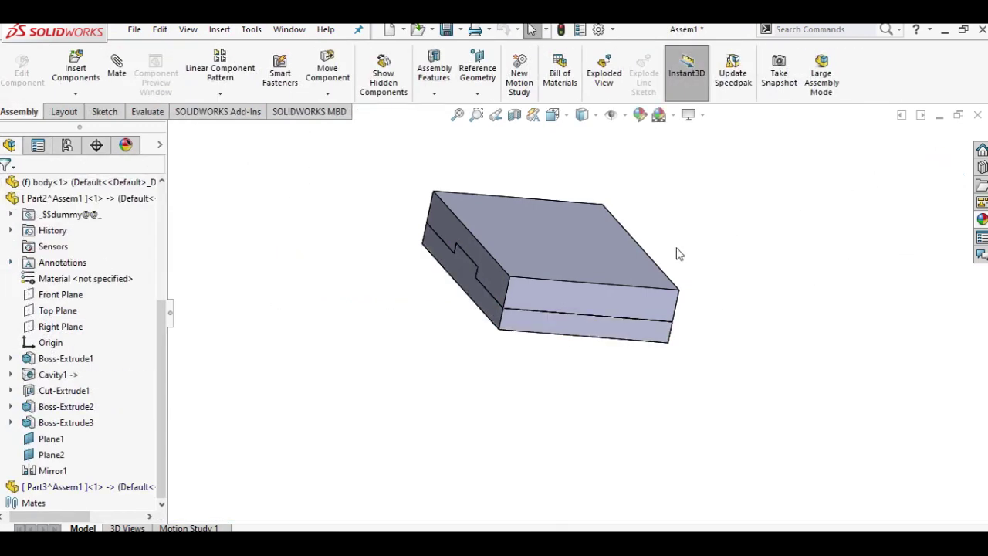
click(511, 243)
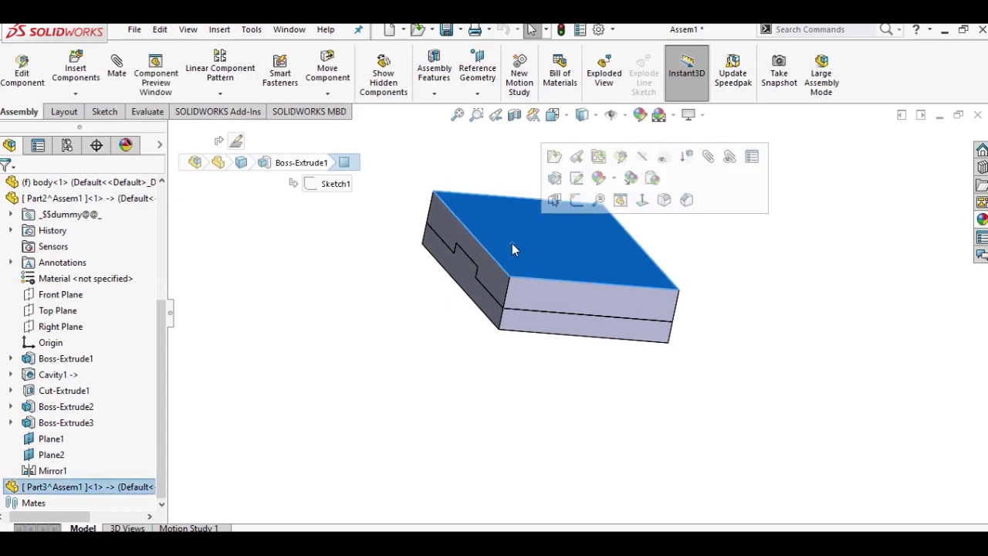
scroll(4, 220, up, 1)
click(2, 251)
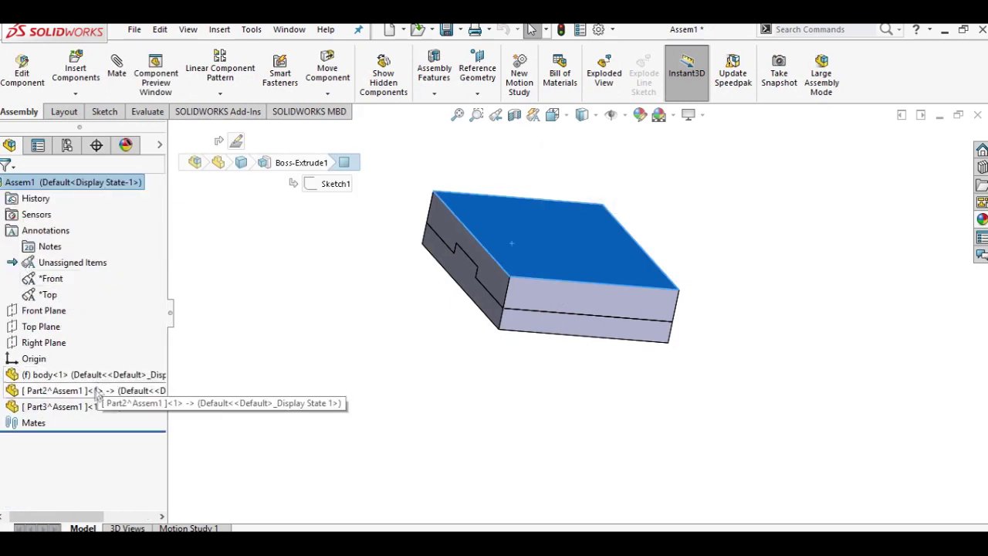
- Give the lower block a light blue-violet appearance
right_click(89, 390)
click(165, 95)
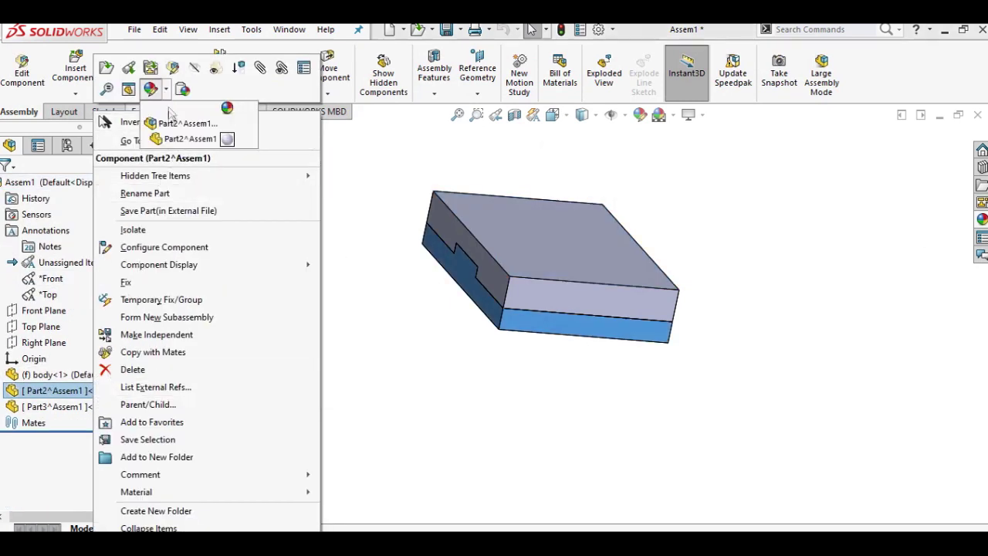
click(171, 125)
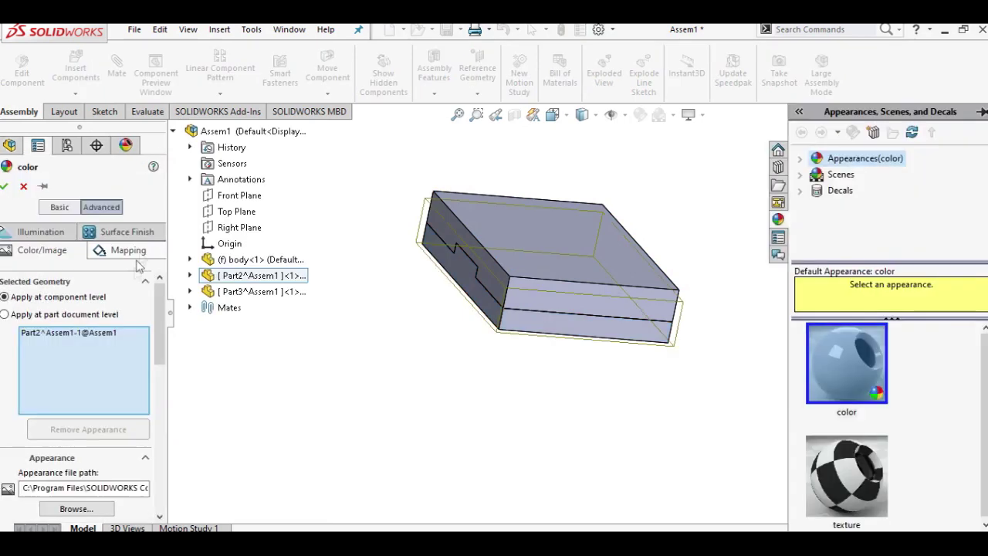
scroll(108, 386, down, 5)
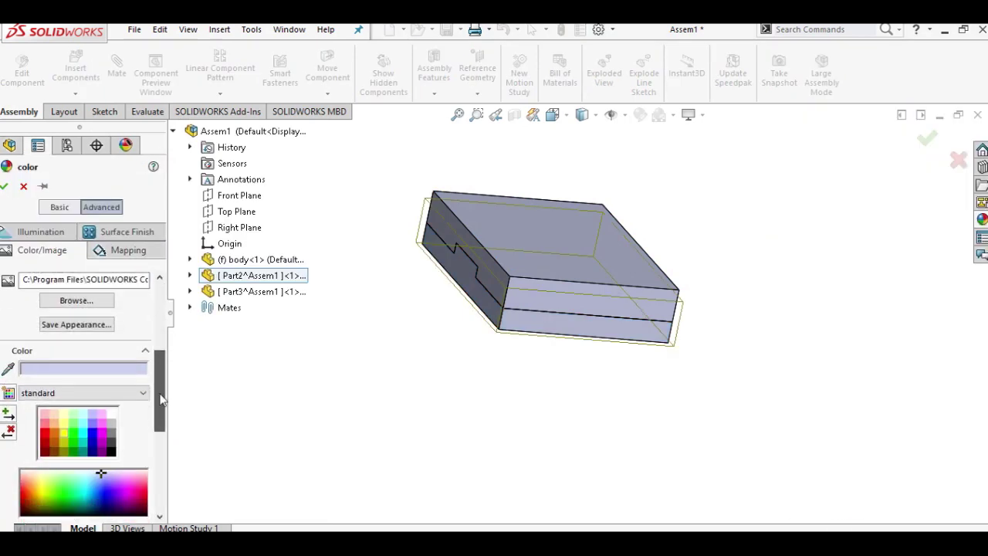
click(93, 435)
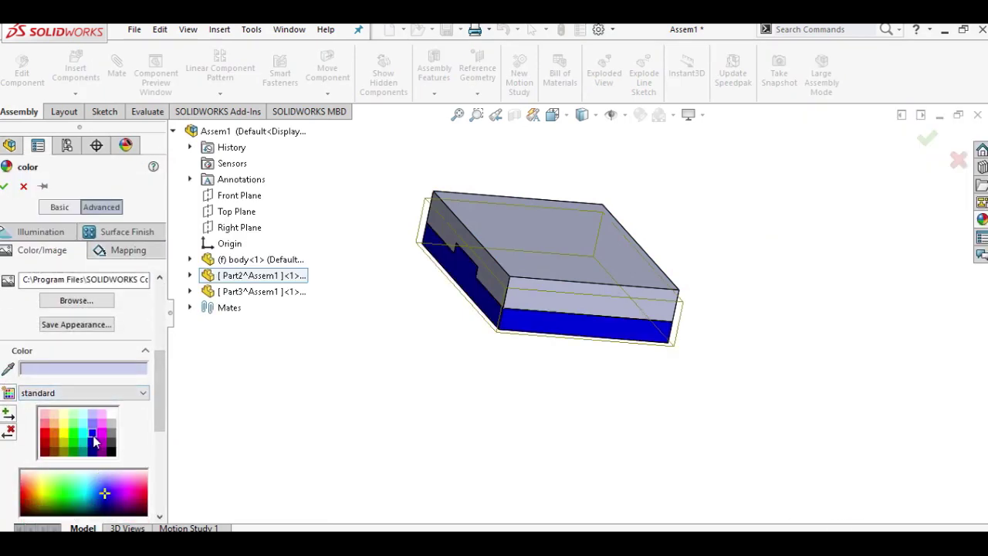
click(91, 425)
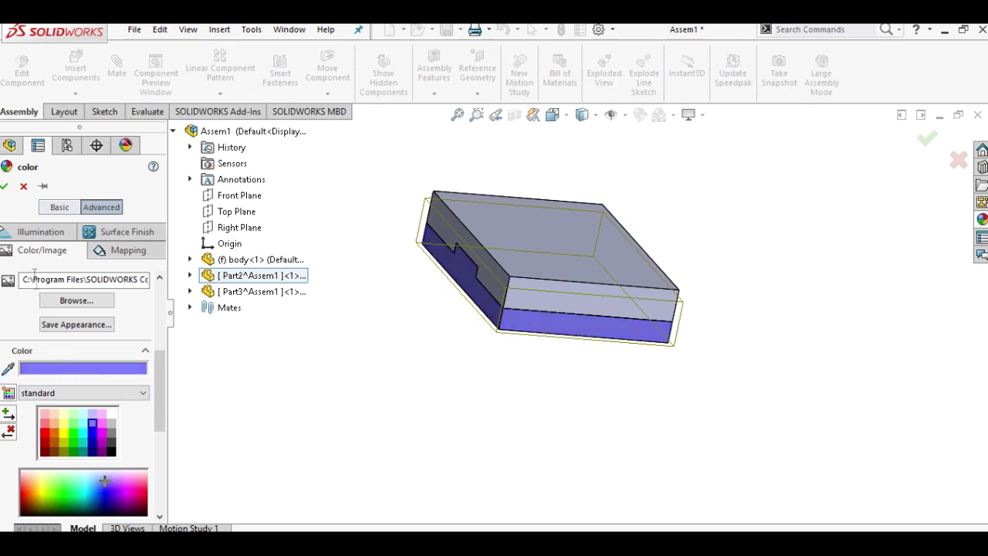
click(4, 187)
- Give the upper block the matching blue appearance
right_click(67, 407)
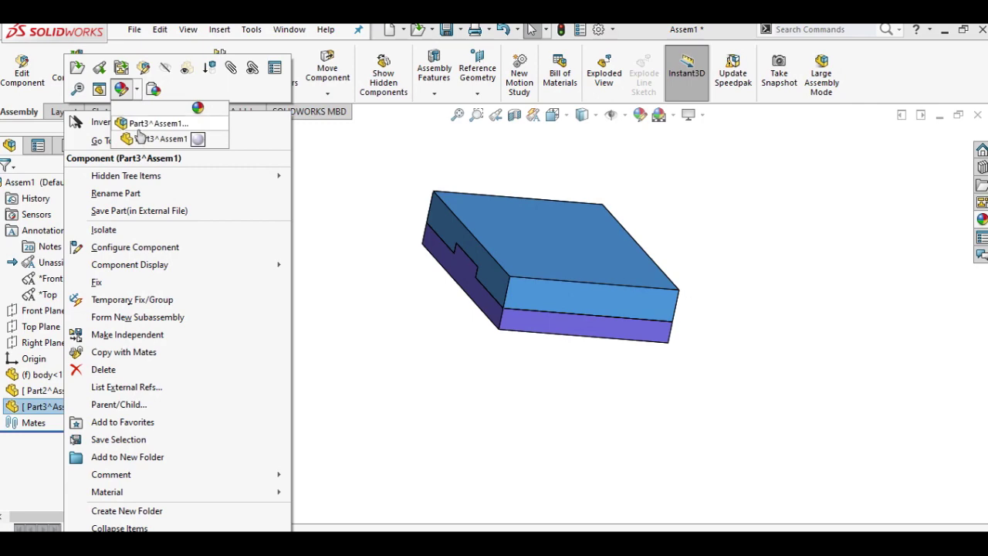
click(139, 141)
drag(158, 340, 158, 409)
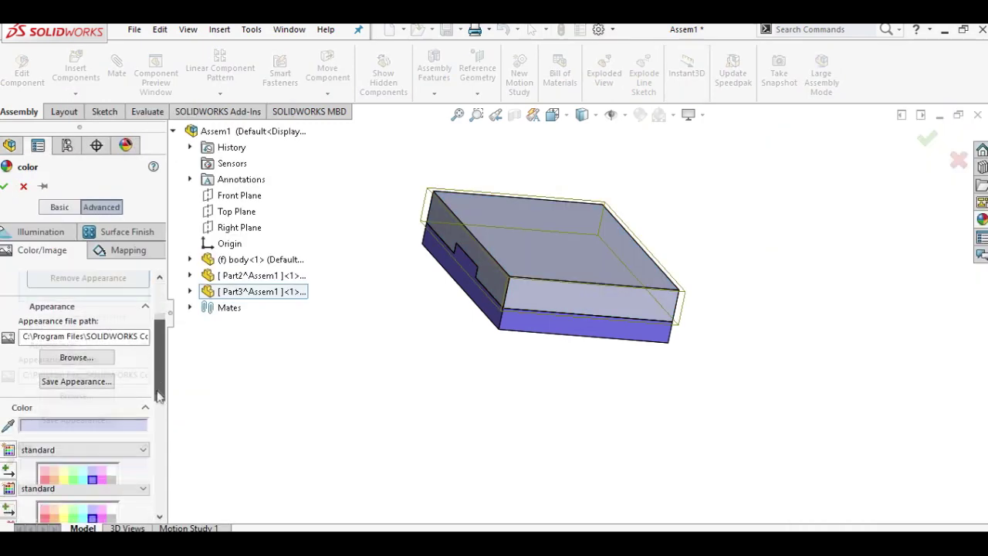
click(93, 422)
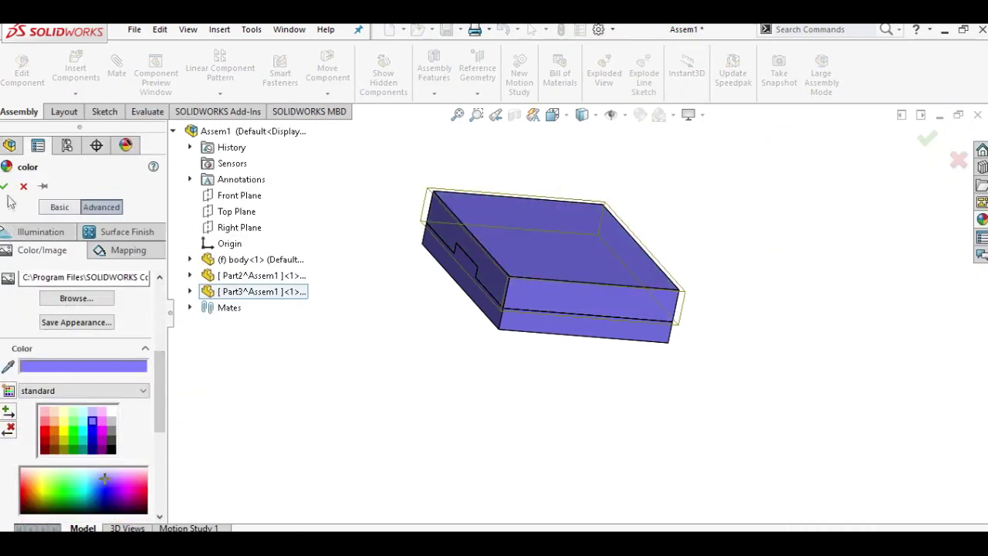
click(5, 187)
drag(65, 512, 57, 512)
click(4, 230)
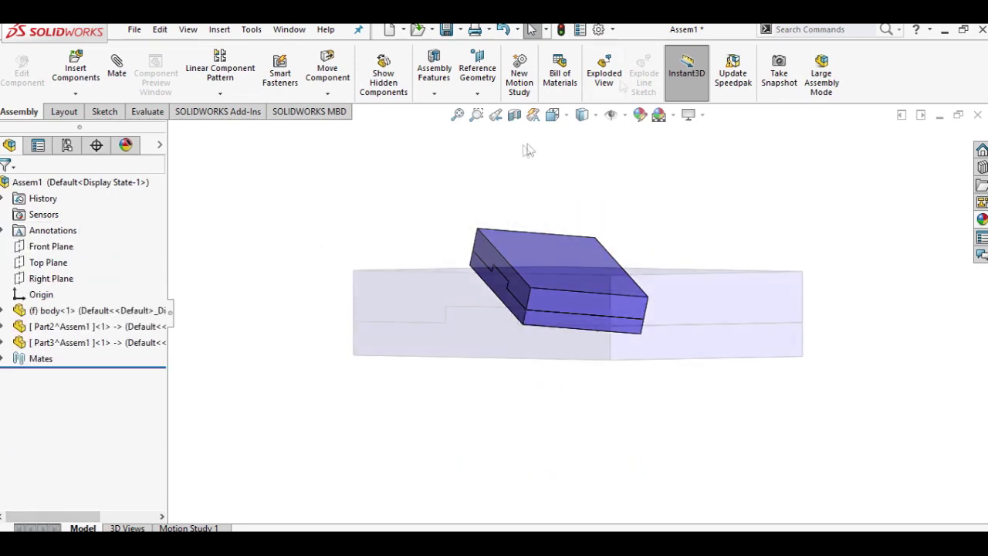
- Explode the assembly, raising the upper block above the tray and lowering the lower block beneath it
click(603, 74)
click(467, 313)
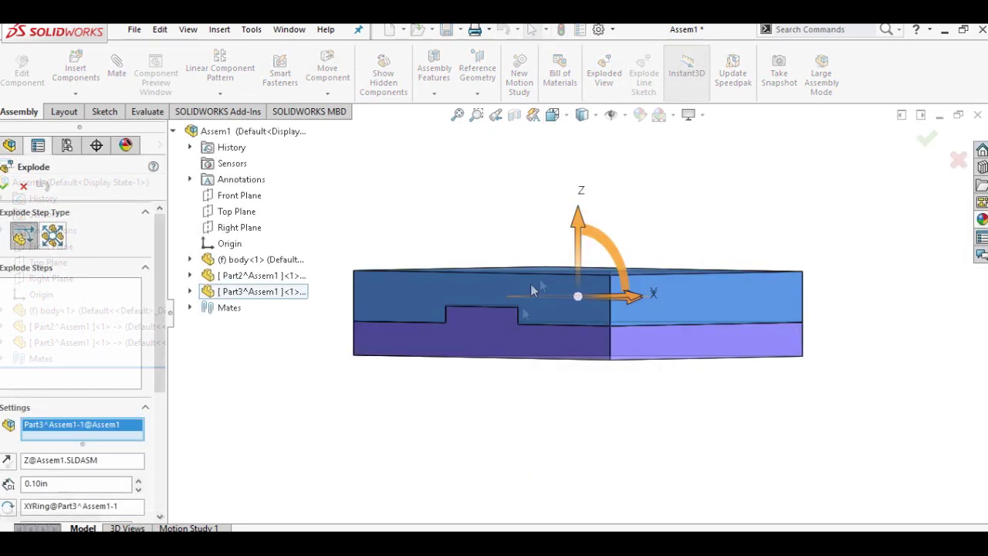
drag(577, 224, 575, 133)
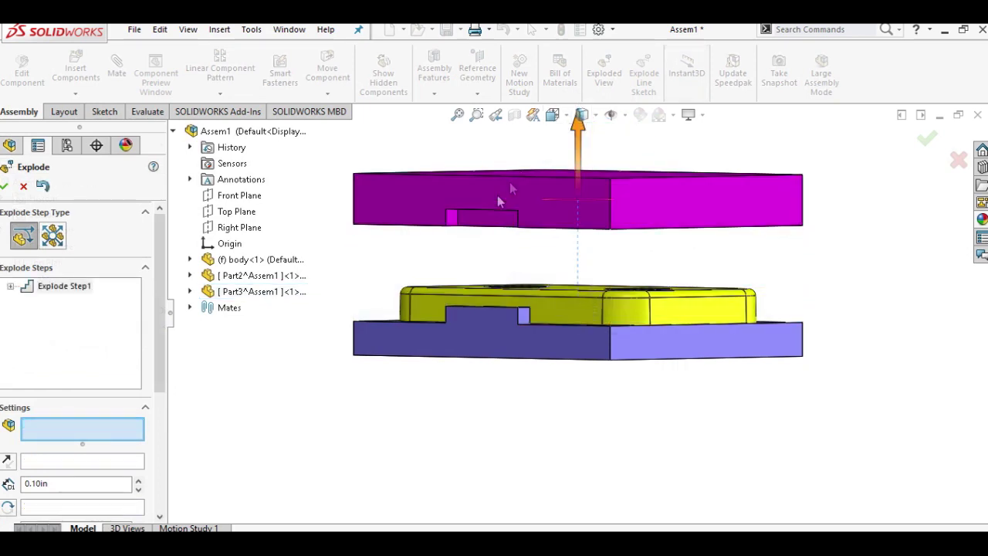
drag(580, 186, 580, 153)
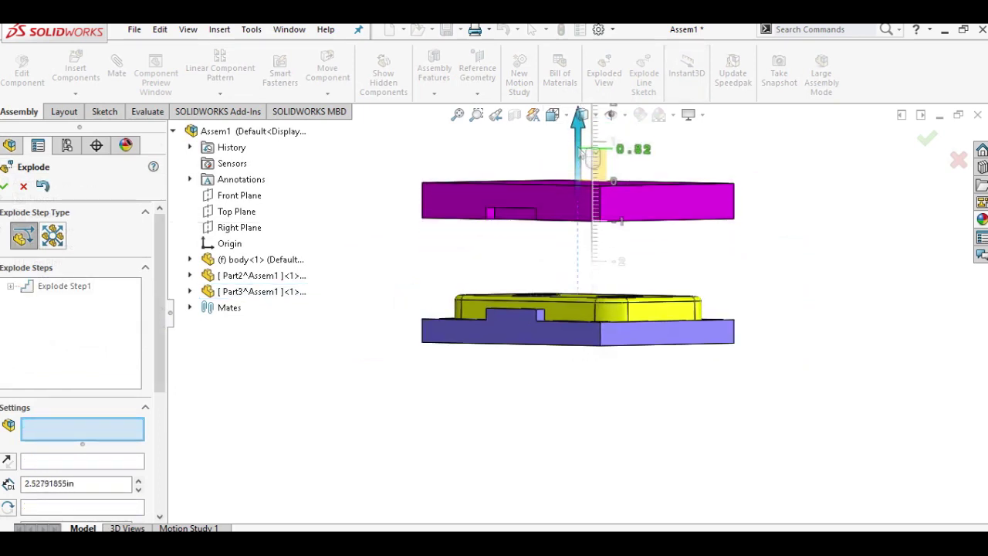
click(497, 333)
drag(576, 254, 578, 359)
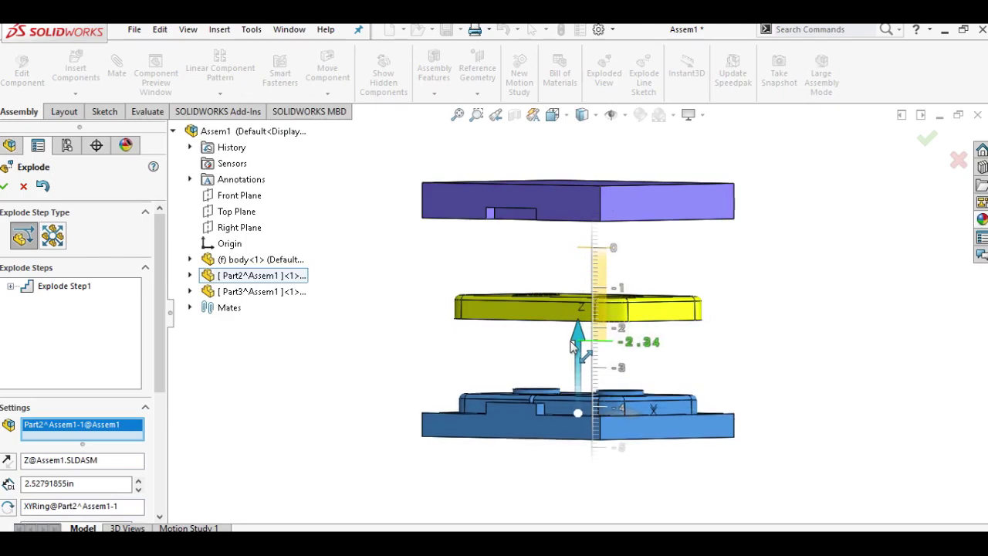
click(4, 188)
mouse_move(544, 317)
middle_down()
mouse_move(536, 303)
mouse_move(498, 317)
mouse_move(508, 426)
mouse_move(575, 314)
middle_up()
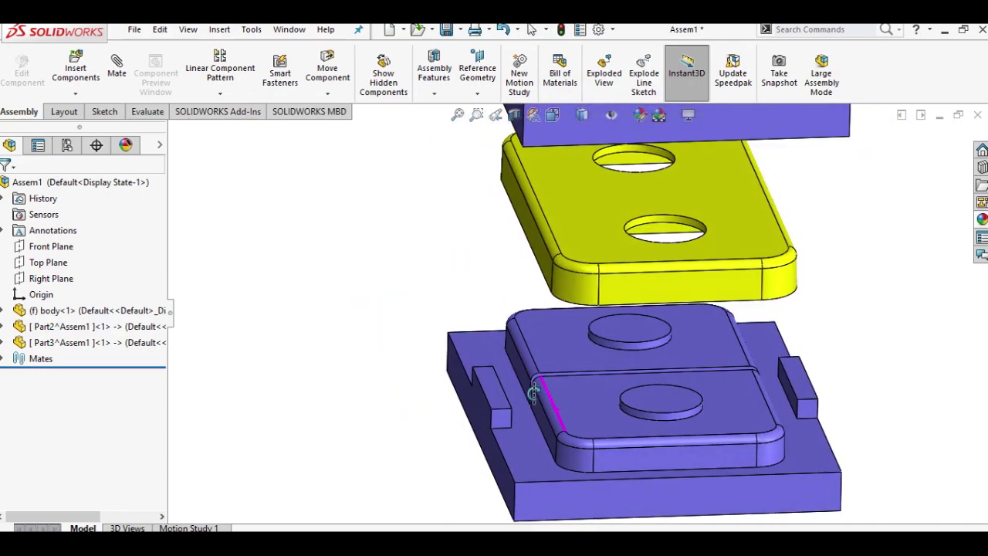
middle_drag(609, 364, 623, 247)
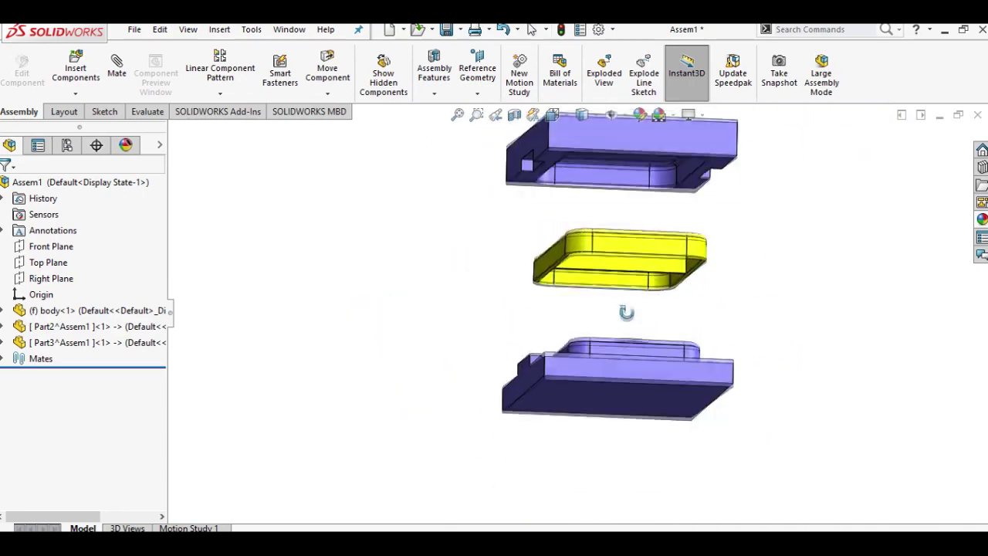
click(552, 114)
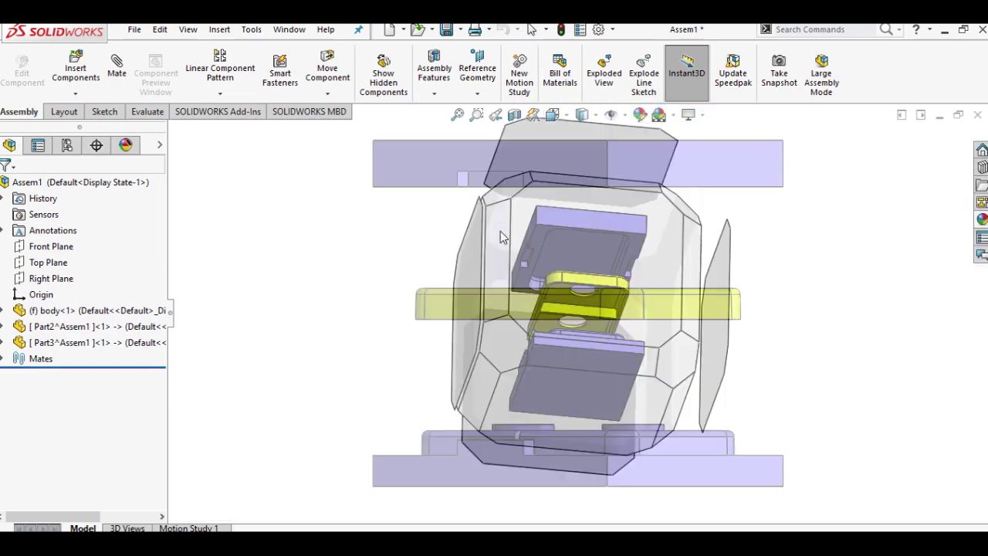